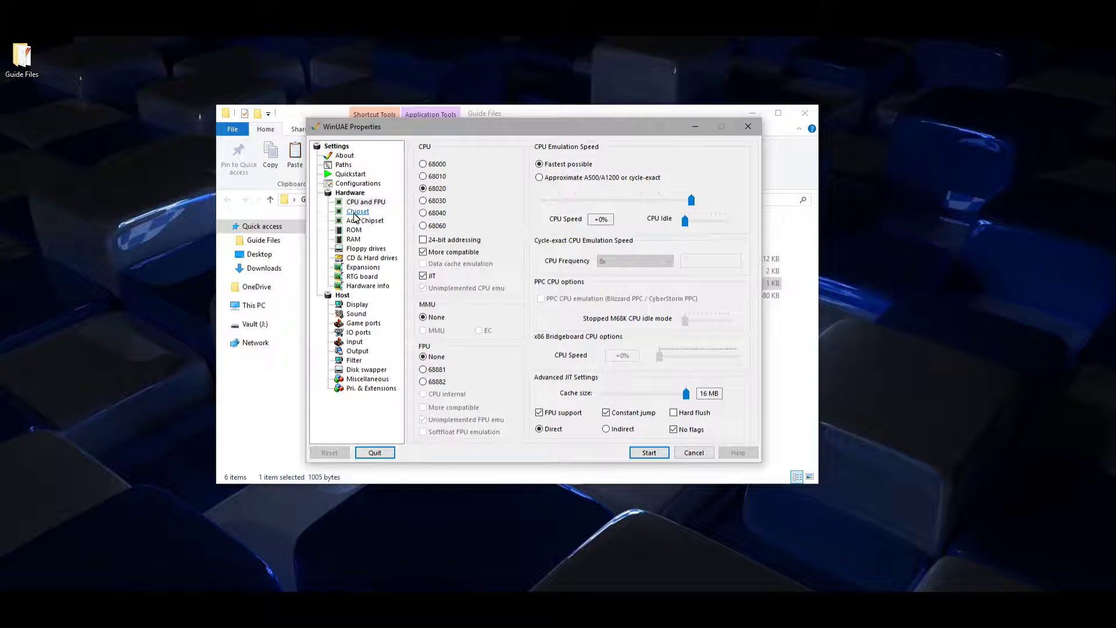
Set the main ROM file to Kickstart v3.1 rev 40.69.rom from the Guide Files folder
{"action": "left_click", "coordinate": [353, 229]}
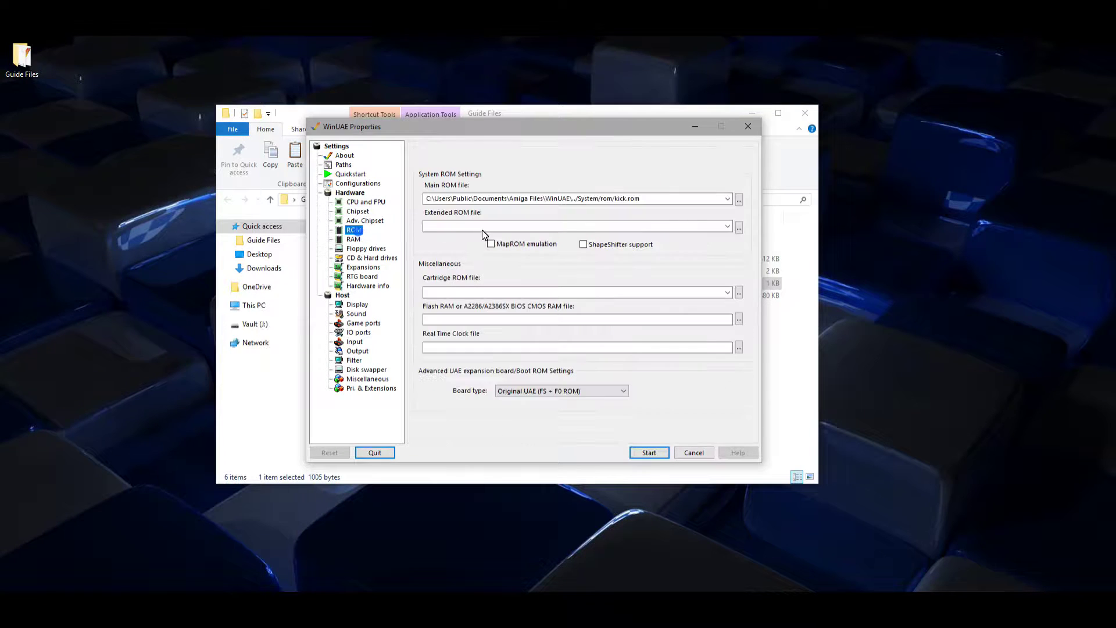
{"action": "left_click", "coordinate": [738, 199]}
{"action": "left_click", "coordinate": [358, 222]}
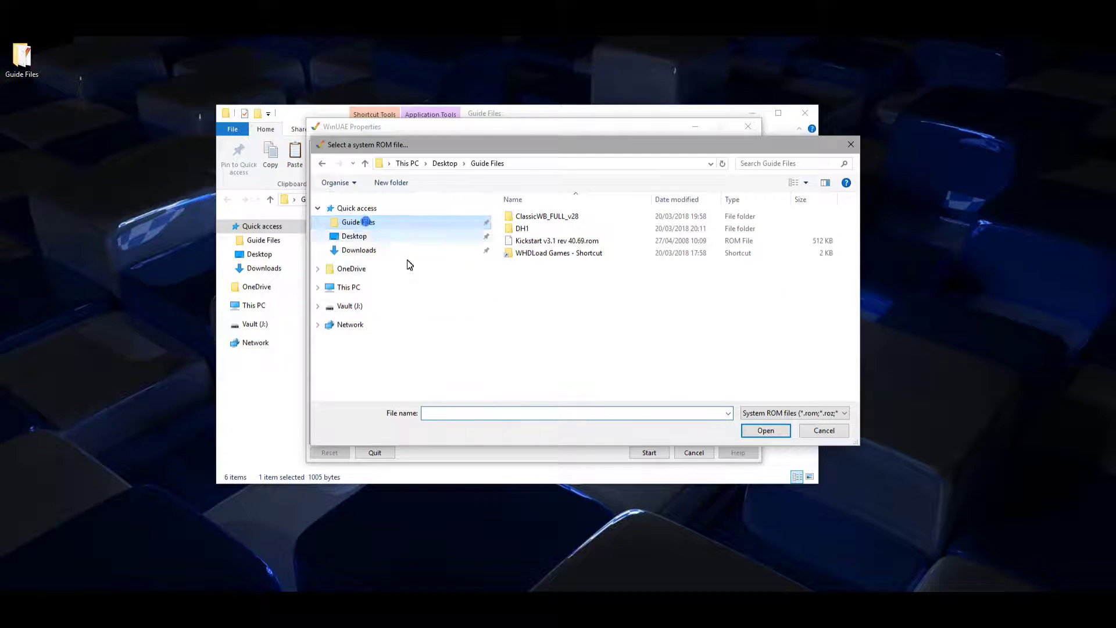
{"action": "left_click", "coordinate": [541, 241]}
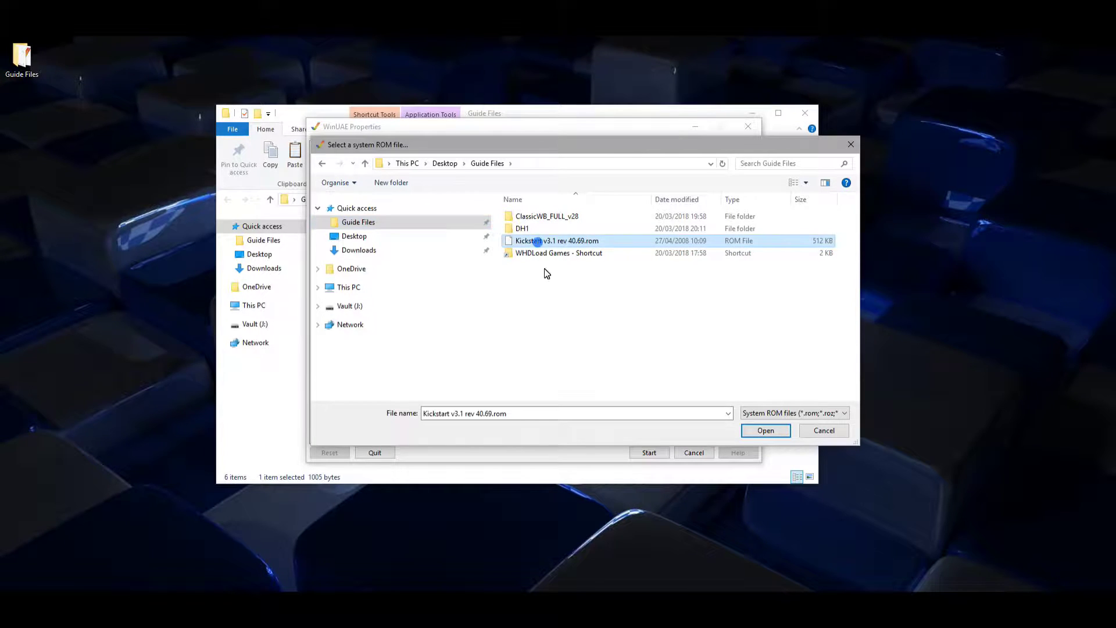
{"action": "left_click", "coordinate": [762, 431]}
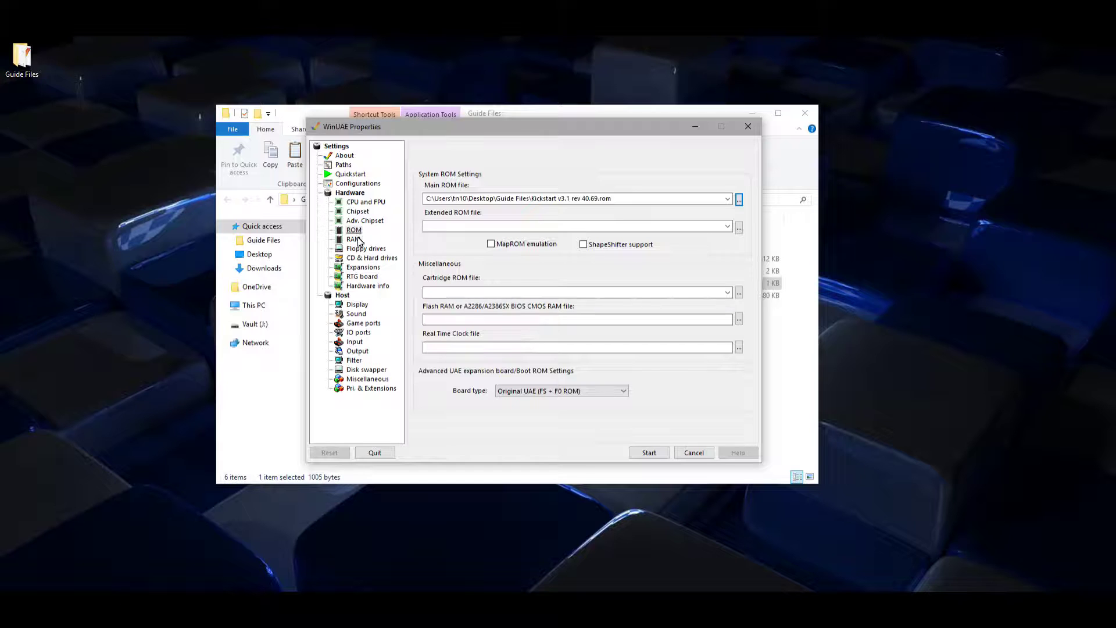
Set the Z2 Fast memory to 8 MB and the Z3 Fast memory to 128 MB
{"action": "left_click", "coordinate": [353, 240]}
{"action": "left_click_drag", "start_coordinate": [479, 220], "coordinate": [515, 221]}
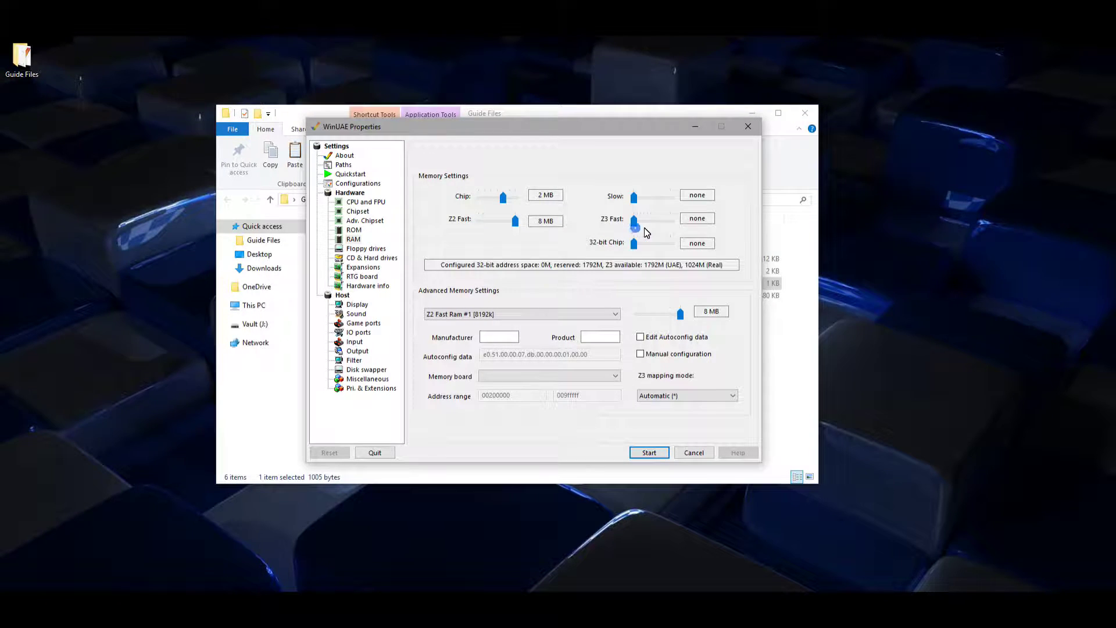
{"action": "left_click_drag", "start_coordinate": [634, 221], "coordinate": [661, 225]}
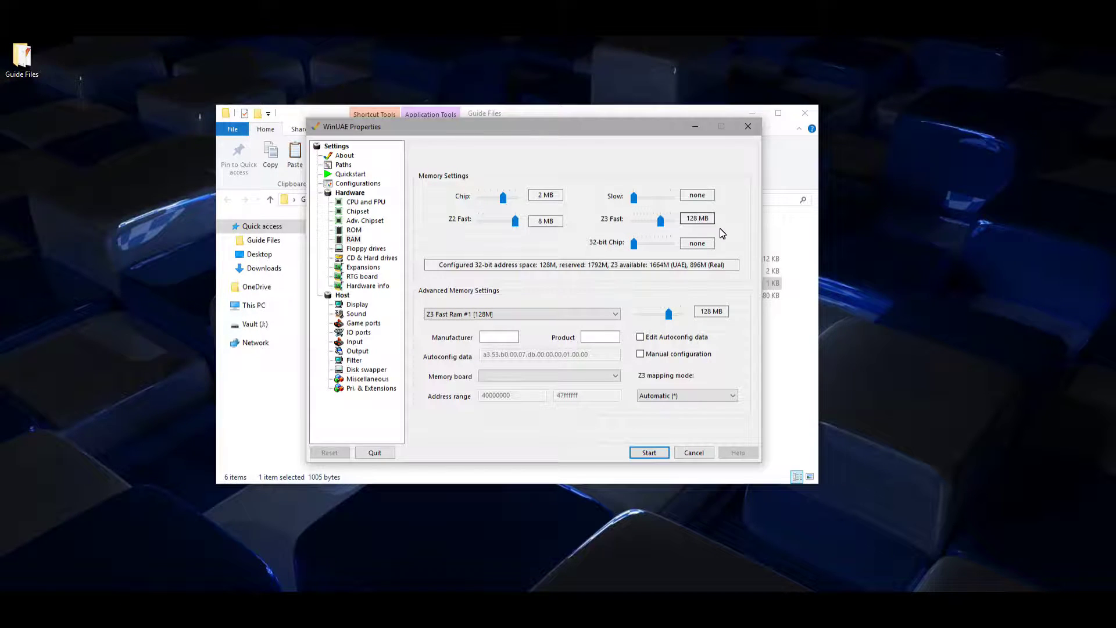
Raise the floppy drive emulation speed to 800%
{"action": "left_click", "coordinate": [366, 248]}
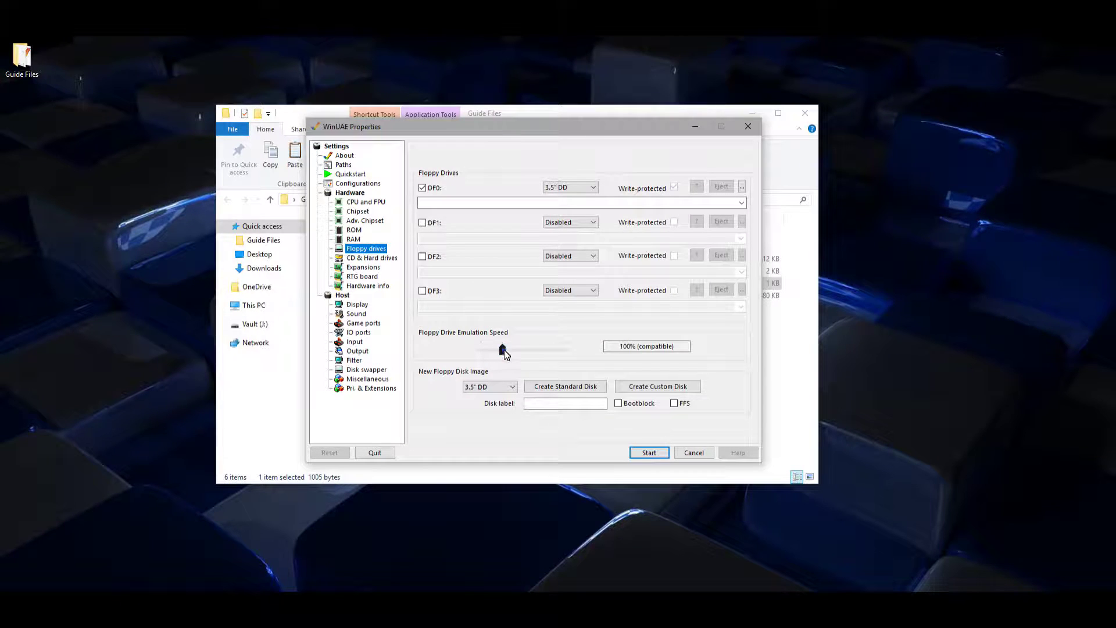
{"action": "left_click_drag", "start_coordinate": [500, 351], "coordinate": [667, 350]}
Add System.hdf from the ClassicWB_FULL_v28 folder as a hardfile with the default hardfile settings
{"action": "left_click", "coordinate": [370, 259]}
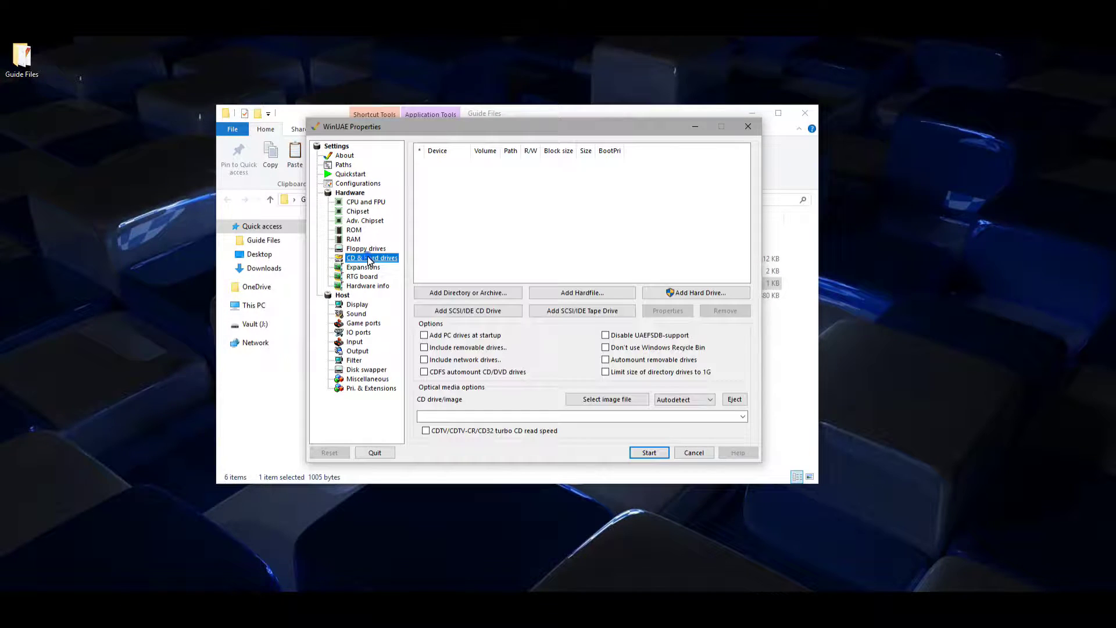
{"action": "left_click", "coordinate": [541, 293]}
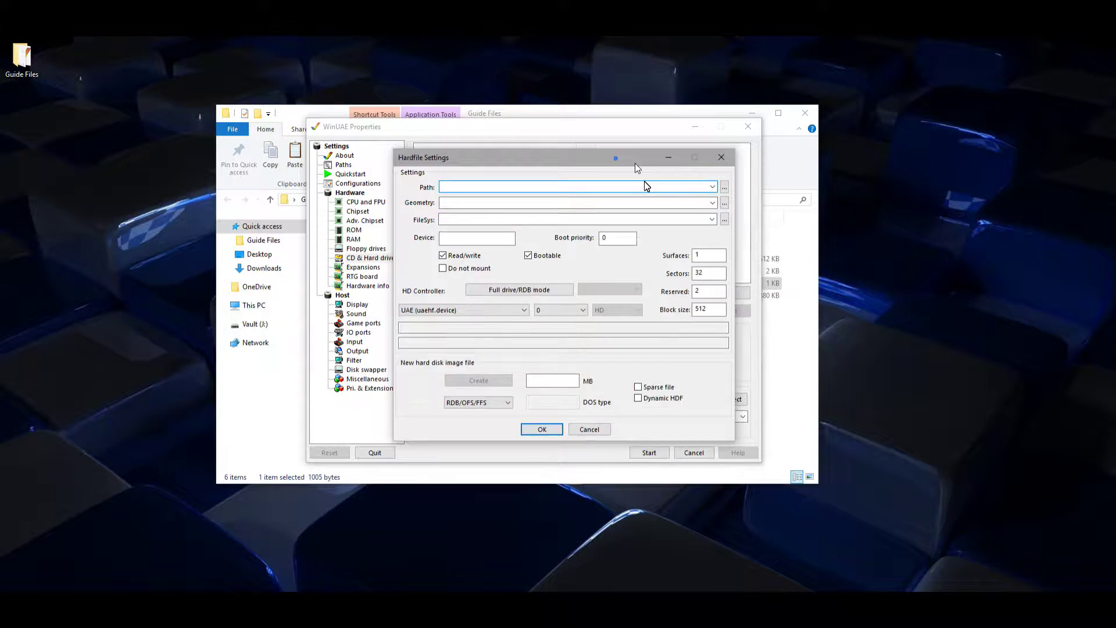
{"action": "left_click", "coordinate": [743, 219]}
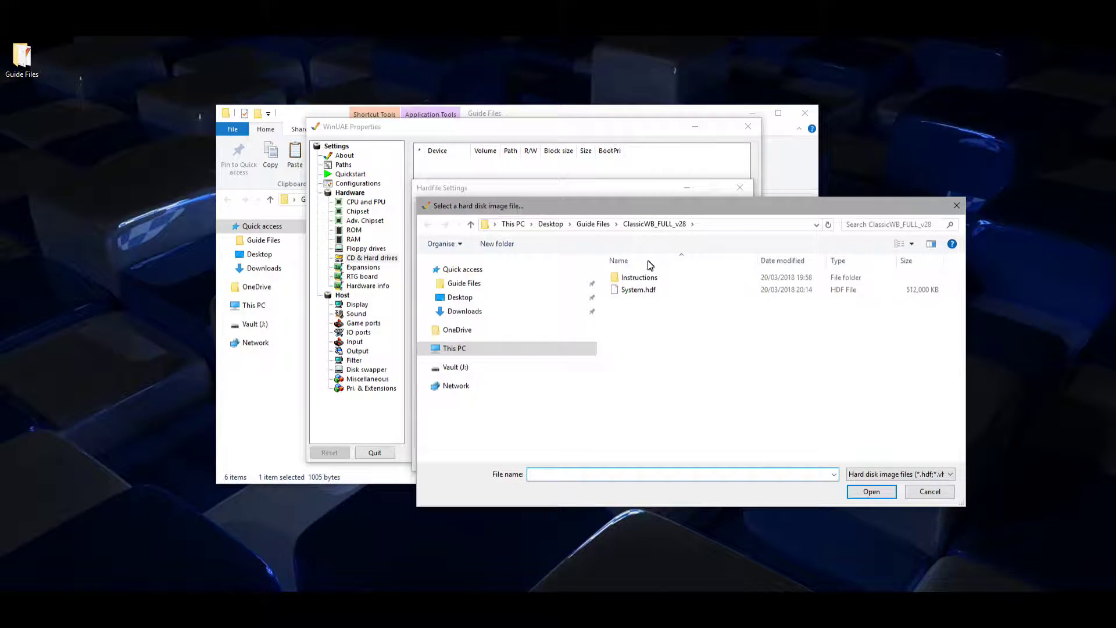
{"action": "left_click", "coordinate": [638, 290]}
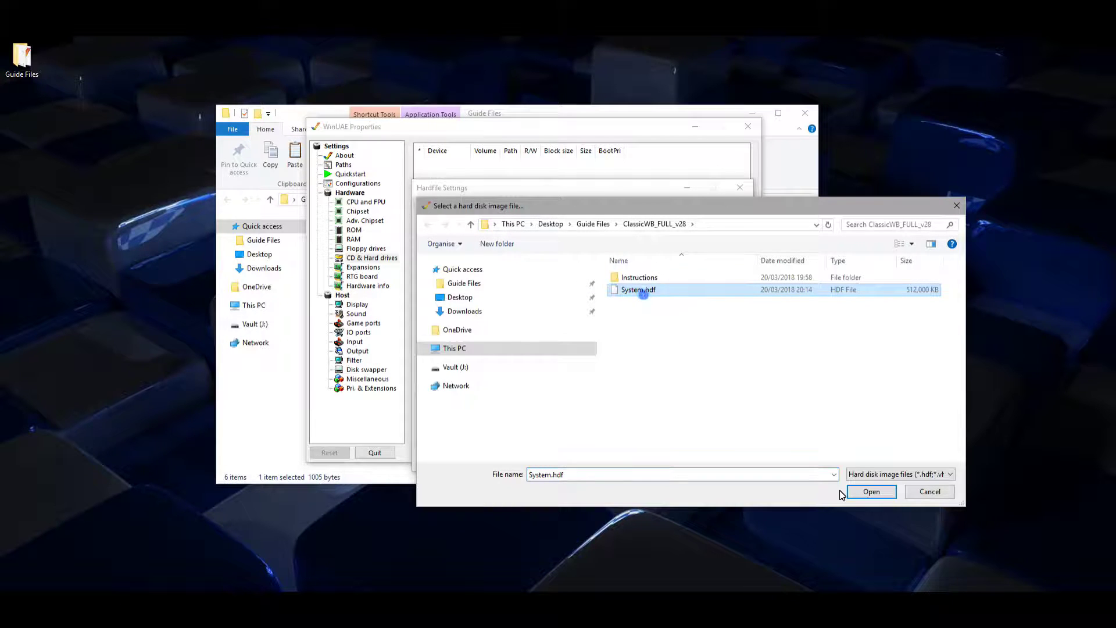
{"action": "left_click", "coordinate": [858, 490]}
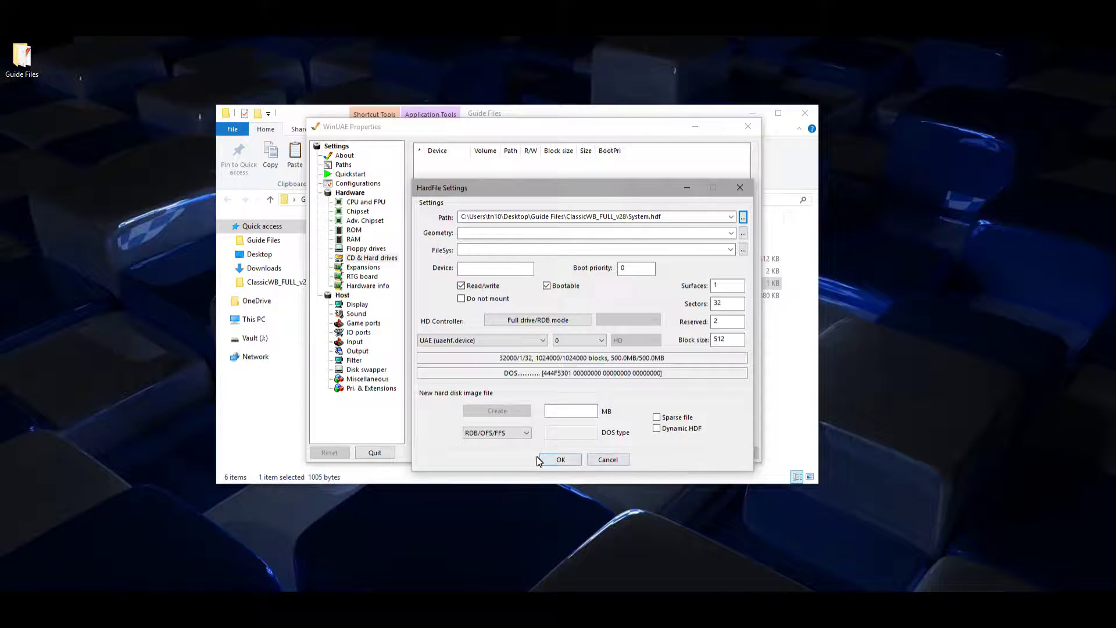
{"action": "left_click", "coordinate": [551, 463]}
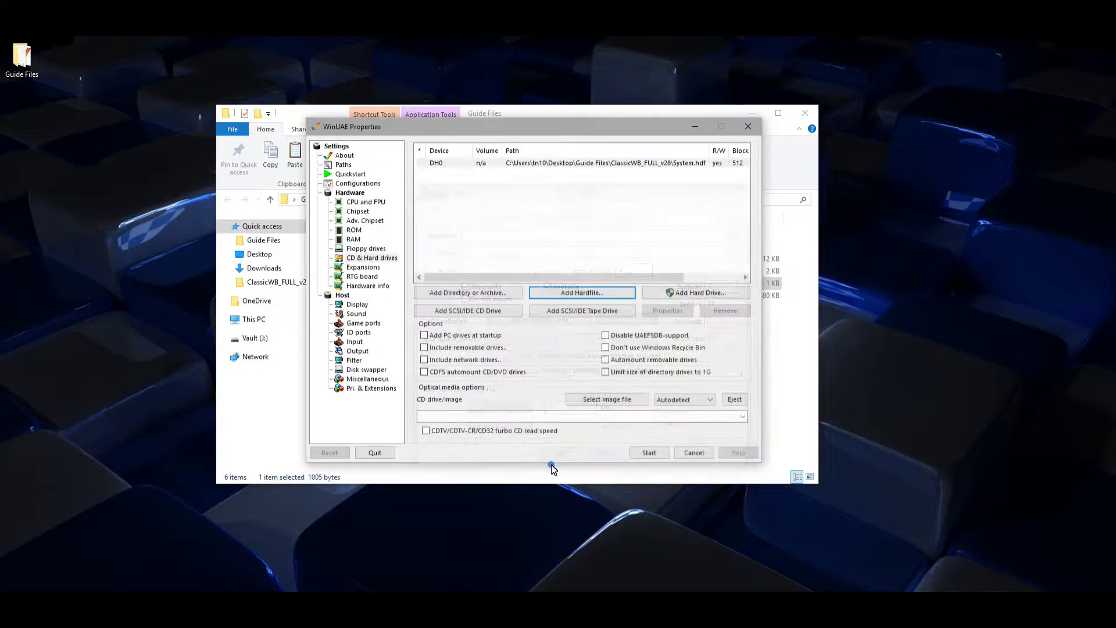
Start the emulation and continue the ClassicWB installer to the request for a Workbench disk
{"action": "left_click", "coordinate": [649, 453]}
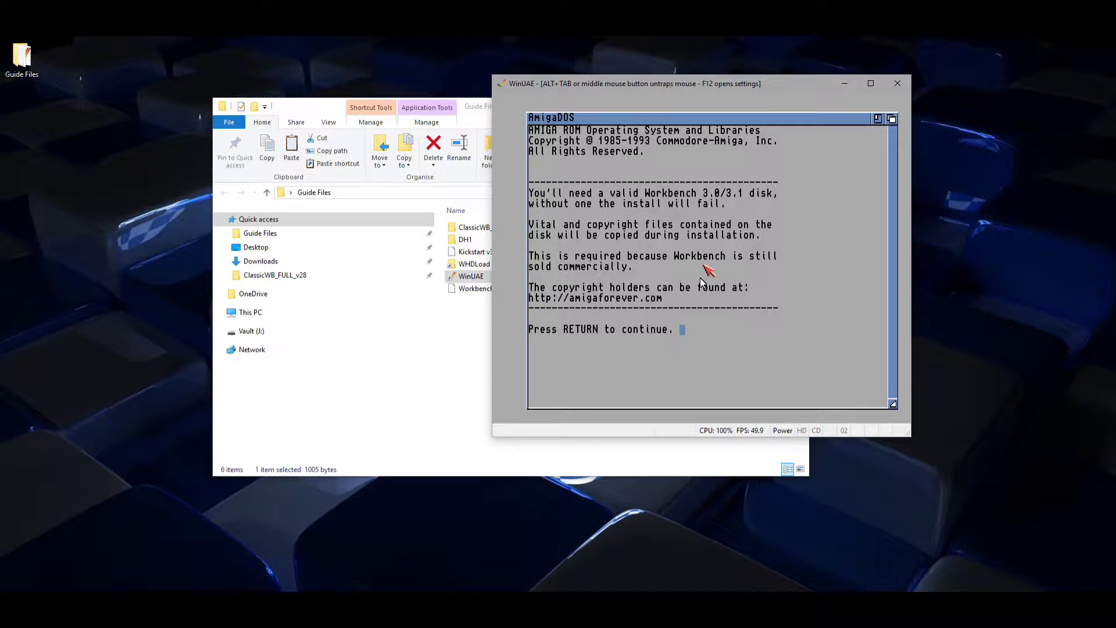
{"action": "key", "text": "Return"}
{"action": "key", "text": "Return"}
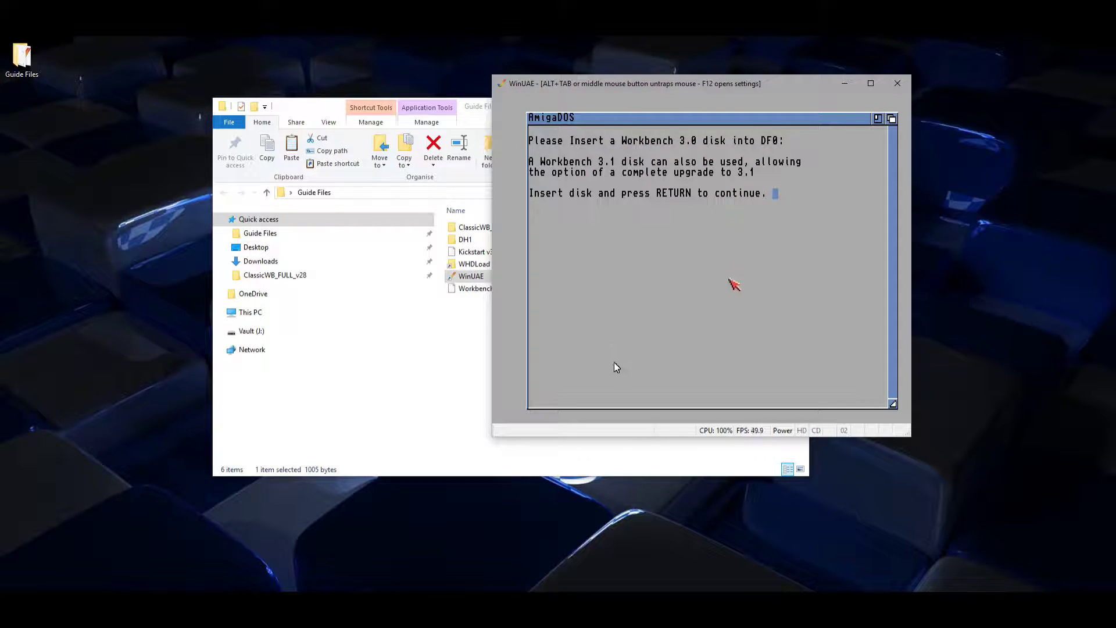
Insert the Workbench 3.0 - Workbench Disk.adf image into floppy drive DF0 and resume the emulation
{"action": "key", "text": "F12"}
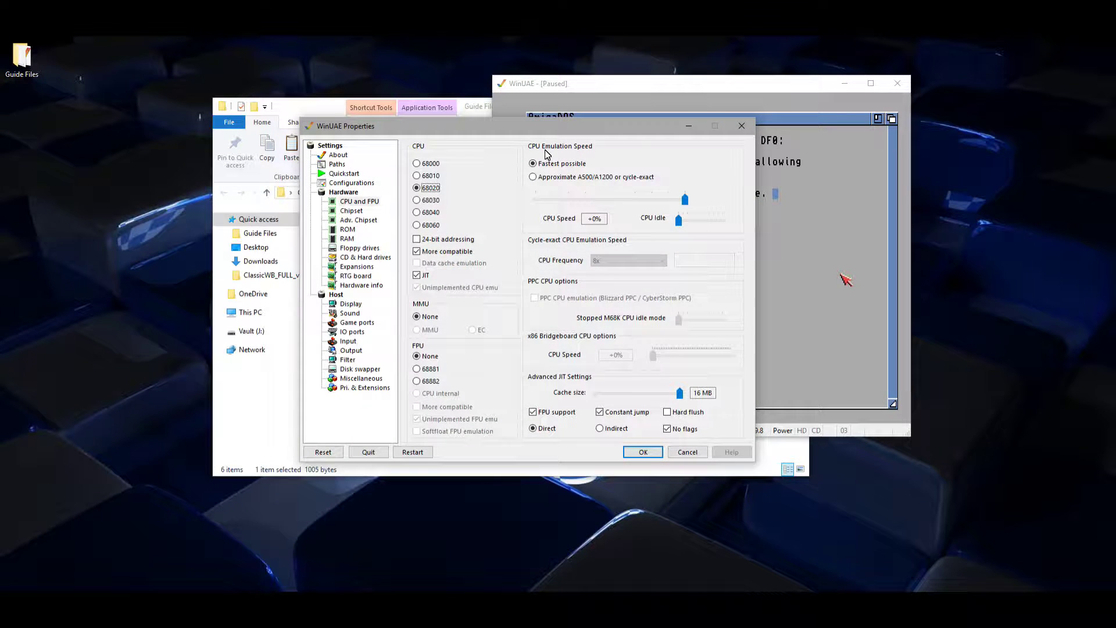
{"action": "left_click", "coordinate": [359, 248]}
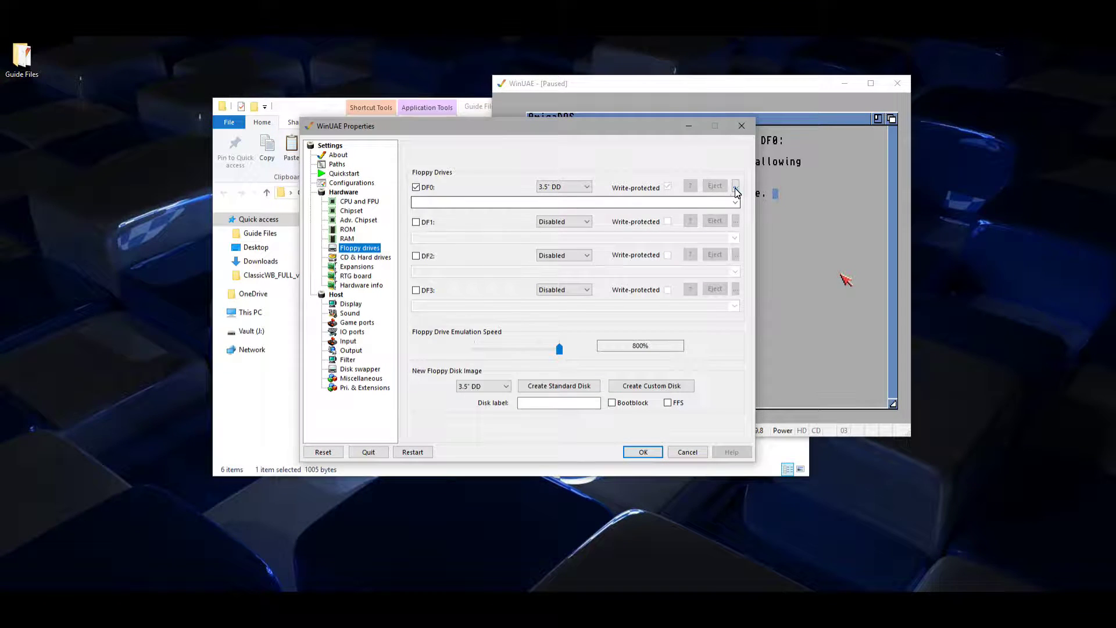
{"action": "left_click", "coordinate": [733, 187]}
{"action": "left_click", "coordinate": [569, 265]}
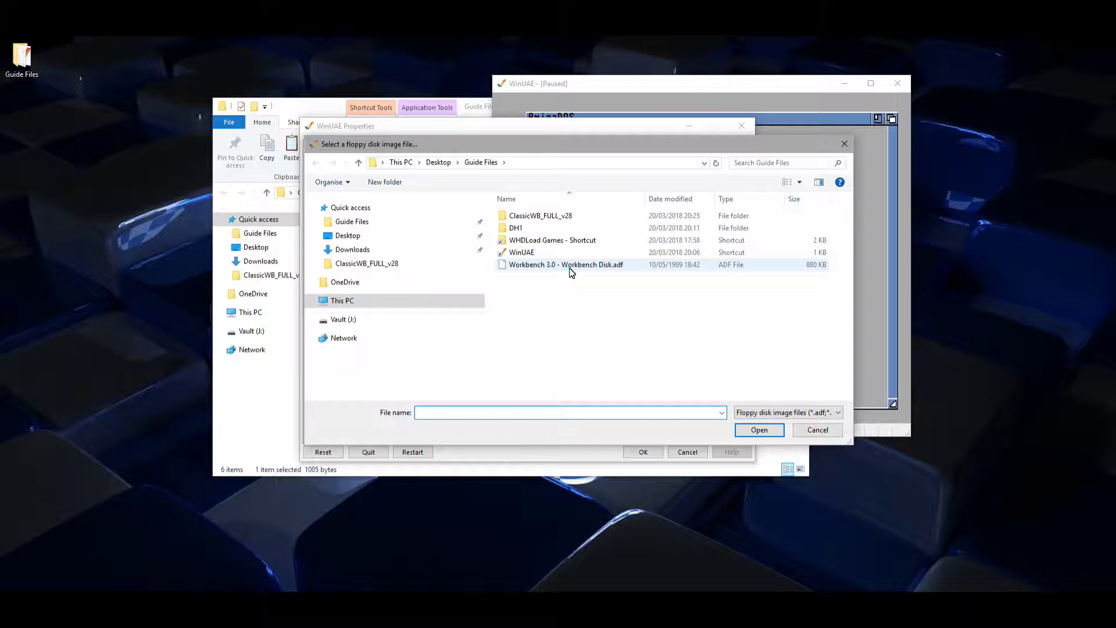
{"action": "left_click", "coordinate": [759, 429]}
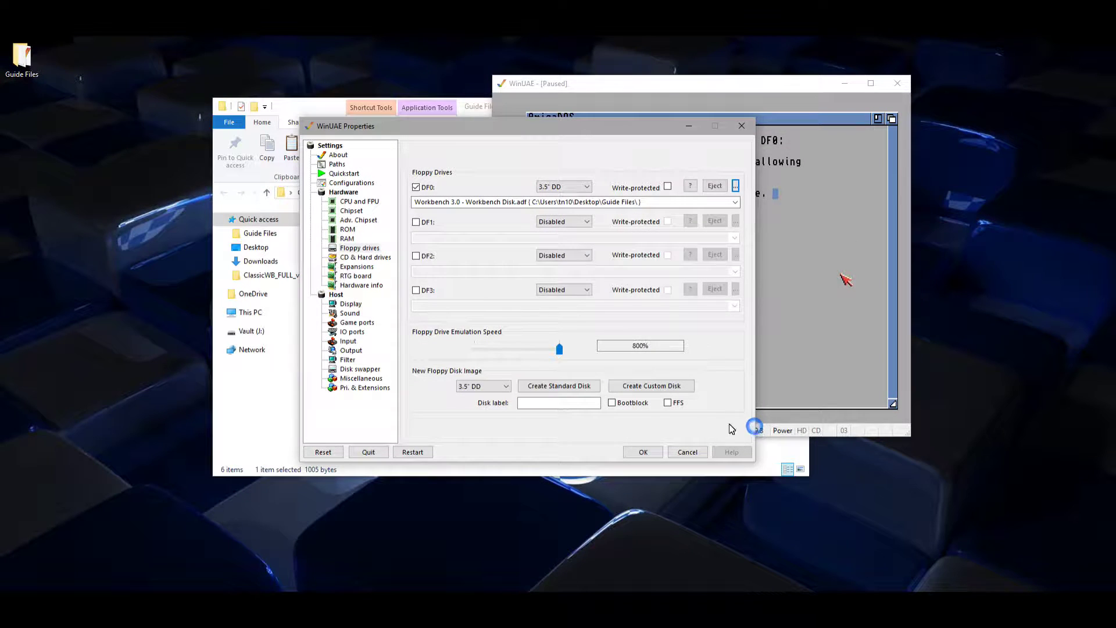
{"action": "left_click", "coordinate": [636, 452]}
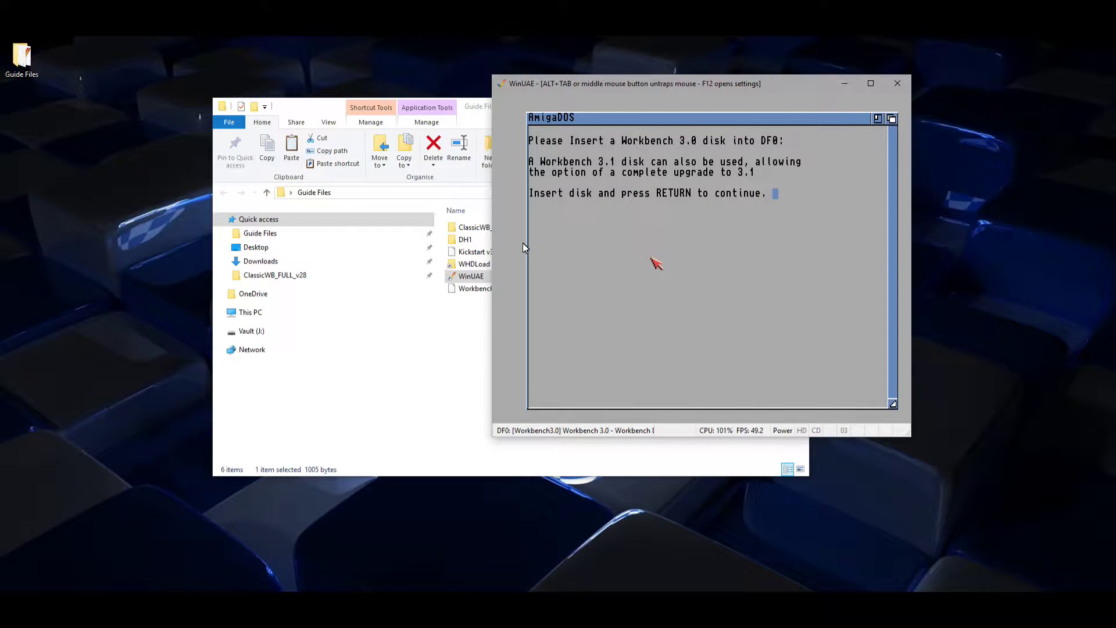
Continue the installation with the inserted Workbench disk and choose to install the iGame artwork
{"action": "key", "text": "Return"}
{"action": "left_click", "coordinate": [551, 179]}
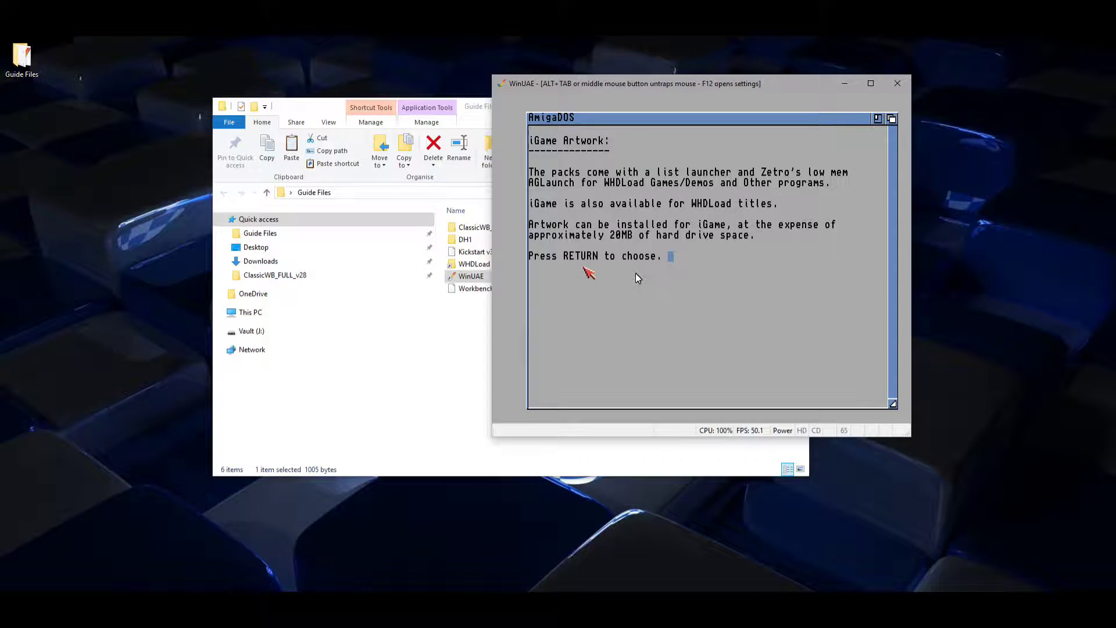
{"action": "key", "text": "Return"}
{"action": "left_click", "coordinate": [557, 168]}
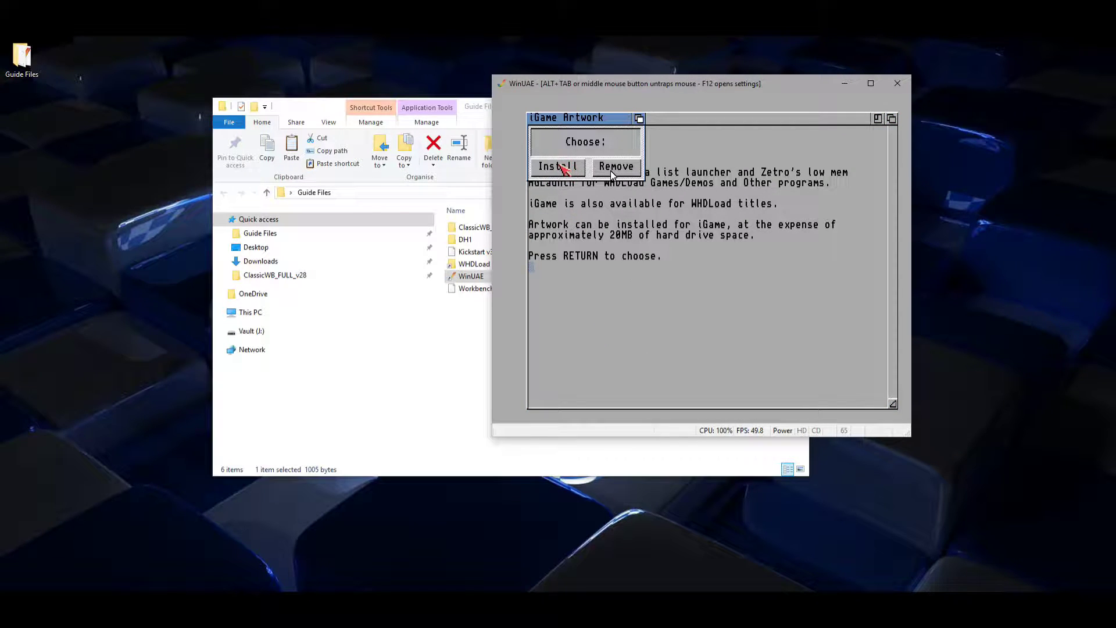
Install the Optimized 16 colour palette and continue to the theme choice
{"action": "key", "text": "Return"}
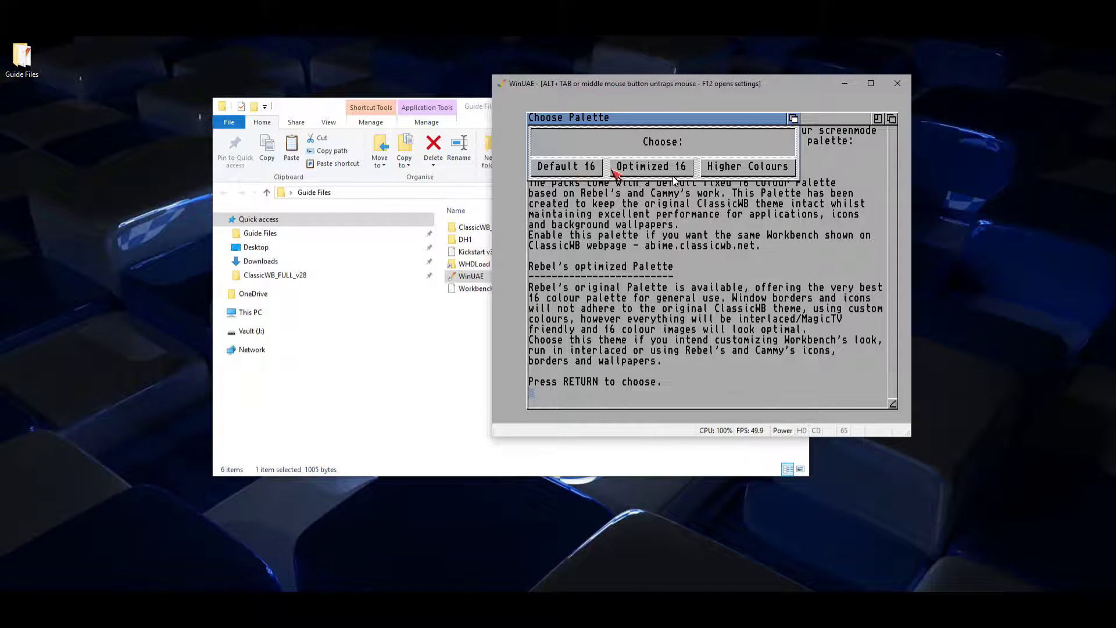
{"action": "left_click", "coordinate": [644, 166]}
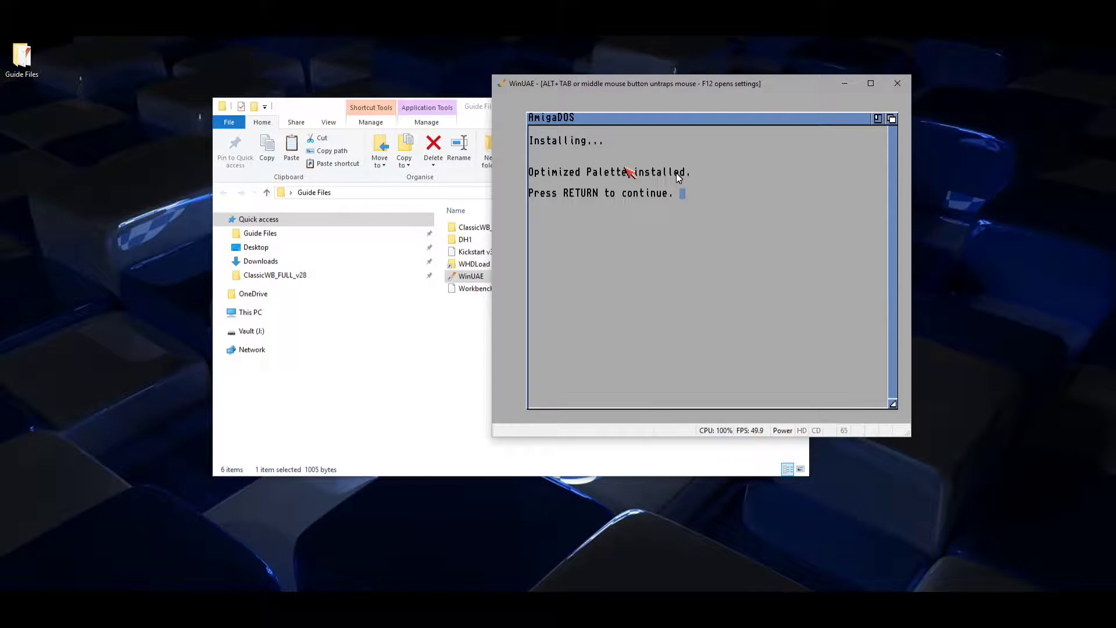
{"action": "key", "text": "Return"}
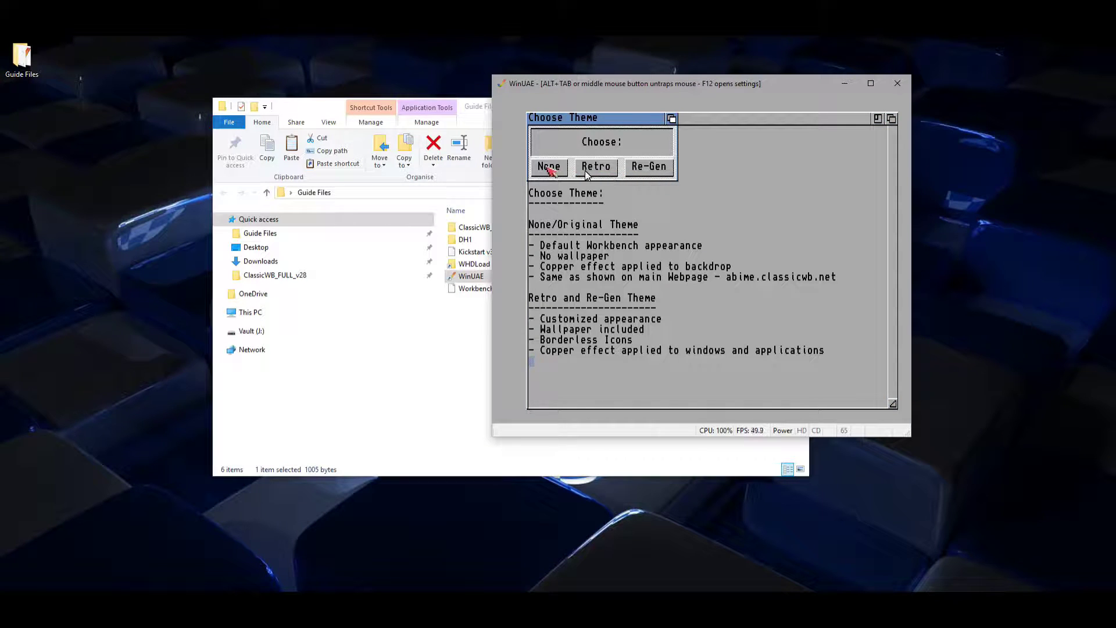
Choose None as the Workbench theme and disable the old look icons
{"action": "left_click", "coordinate": [550, 167]}
{"action": "key", "text": "Return"}
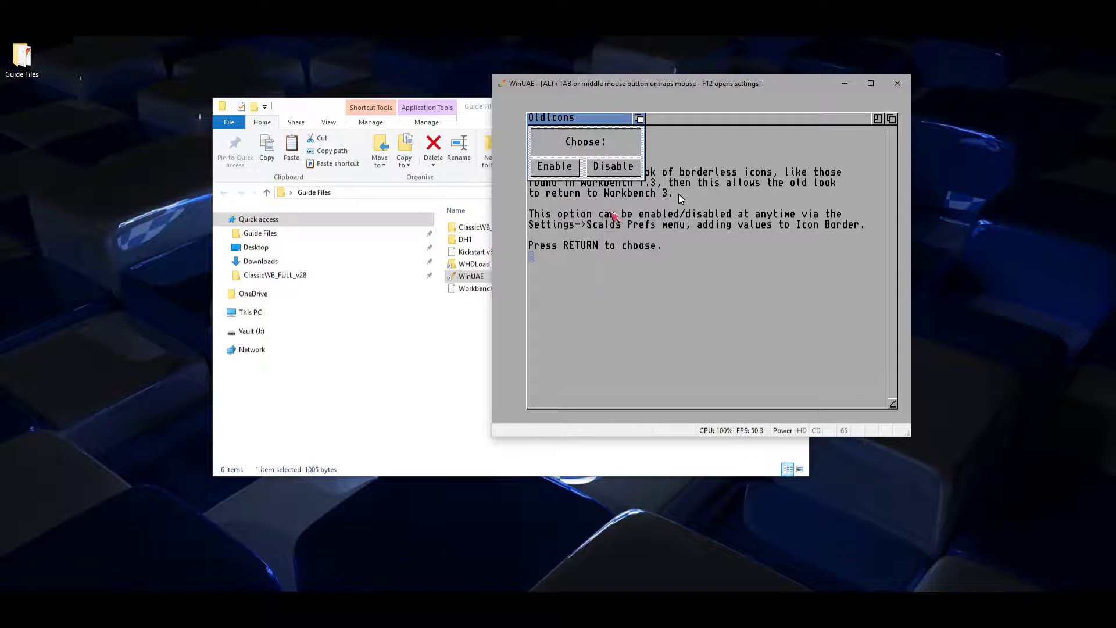
{"action": "left_click", "coordinate": [624, 168]}
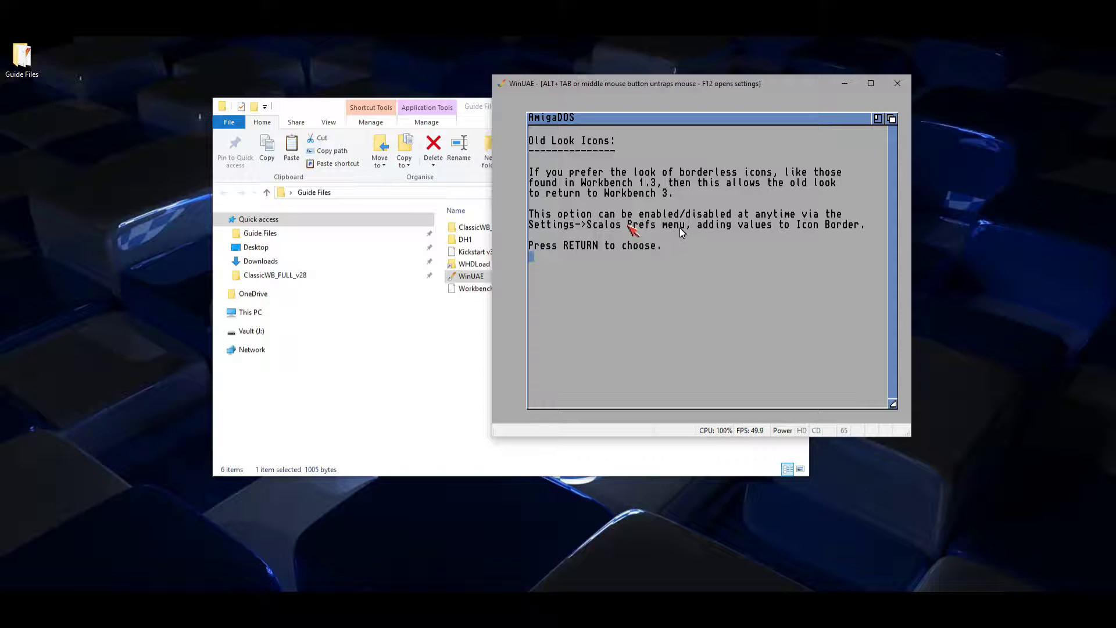
{"action": "key", "text": "Return"}
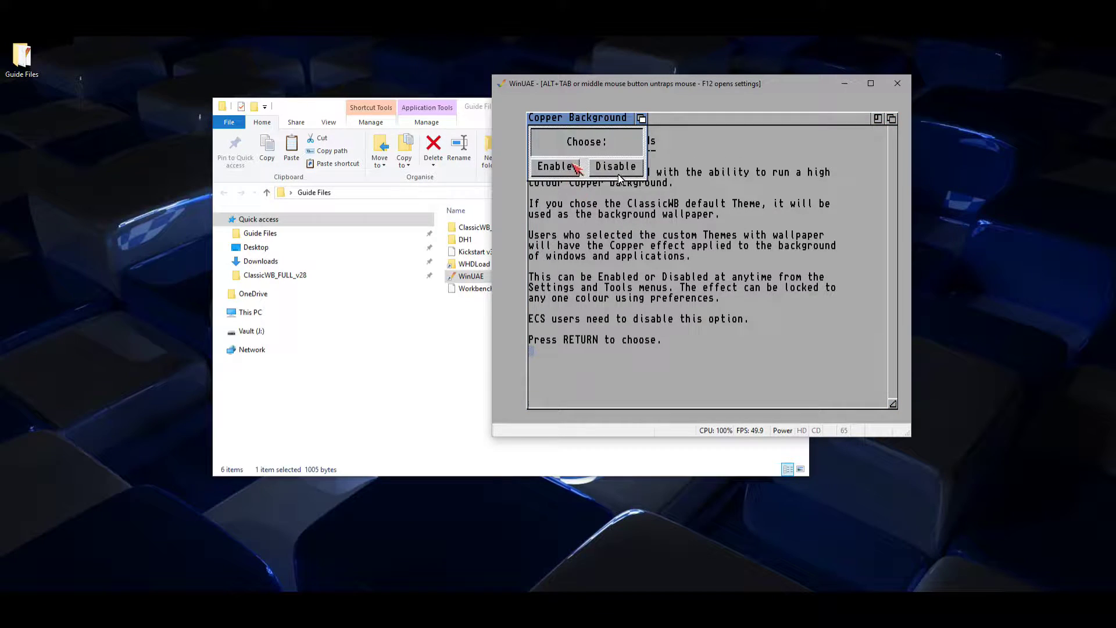
Enable the copper background and StackAttack support in the installer
{"action": "left_click", "coordinate": [567, 168]}
{"action": "key", "text": "Return"}
{"action": "key", "text": "Return"}
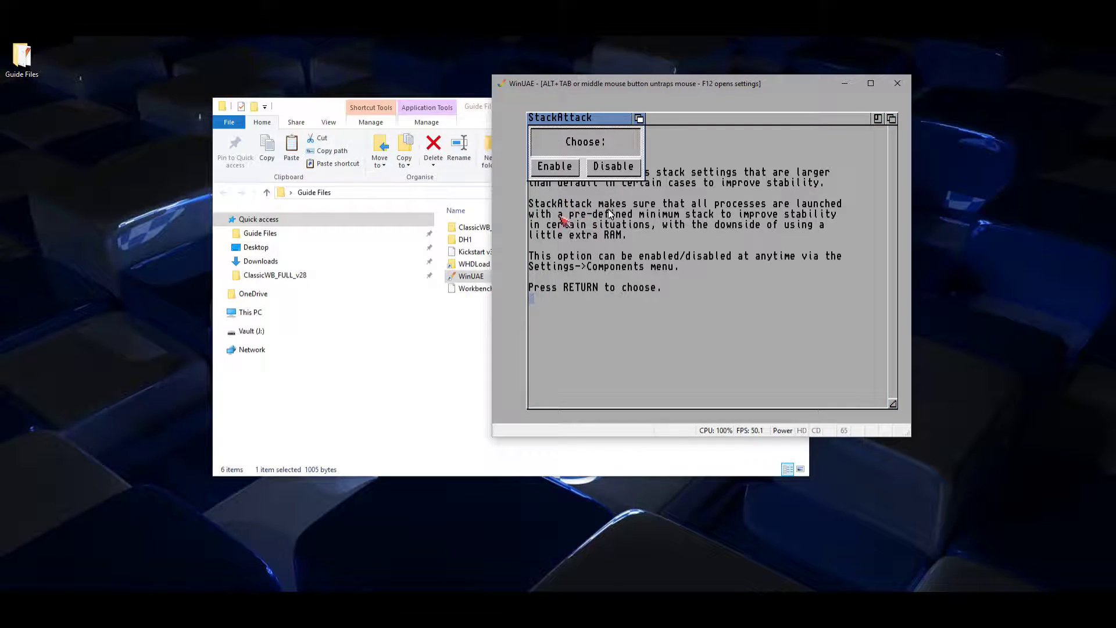
{"action": "left_click", "coordinate": [568, 168]}
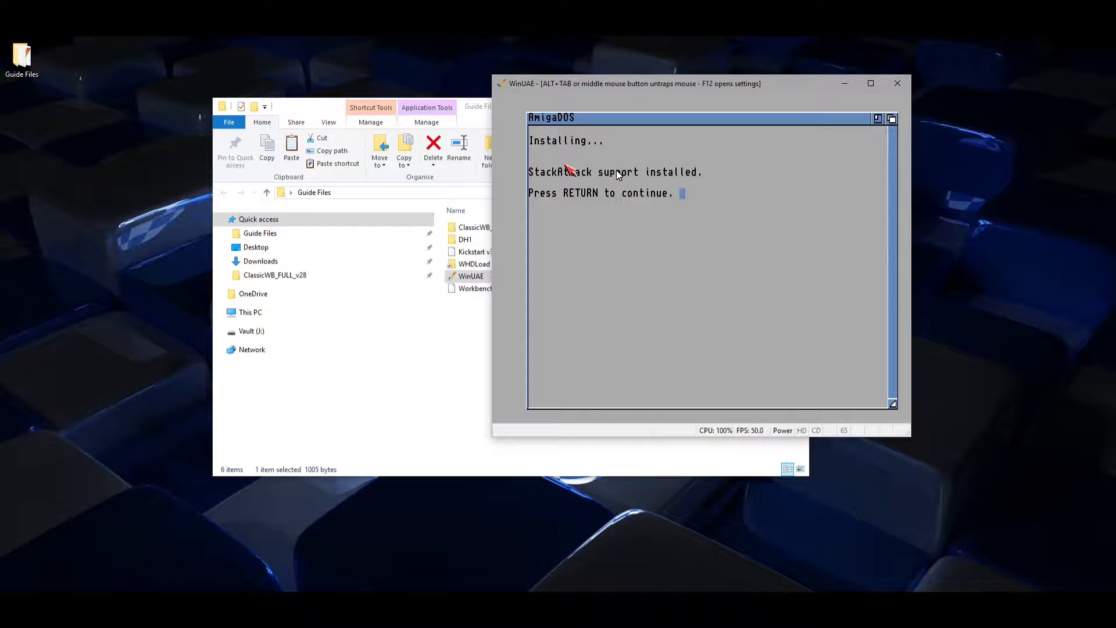
{"action": "key", "text": "Return"}
{"action": "key", "text": "Return"}
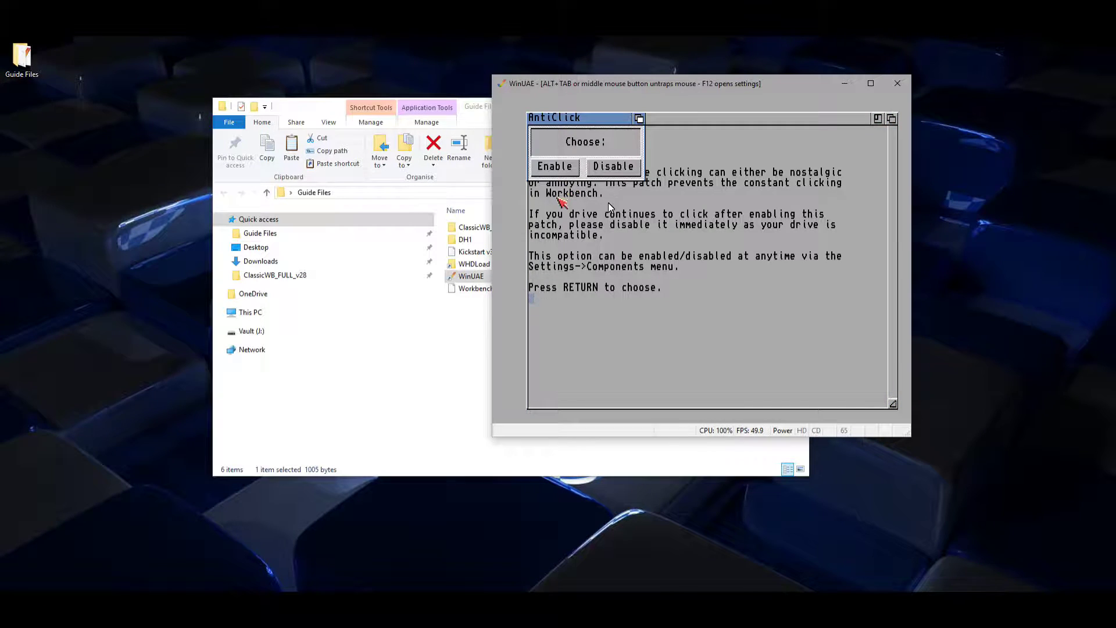
Enable the AntiClick patch and FreeWheel, and go through the remaining installer prompts to the end
{"action": "left_click", "coordinate": [571, 169]}
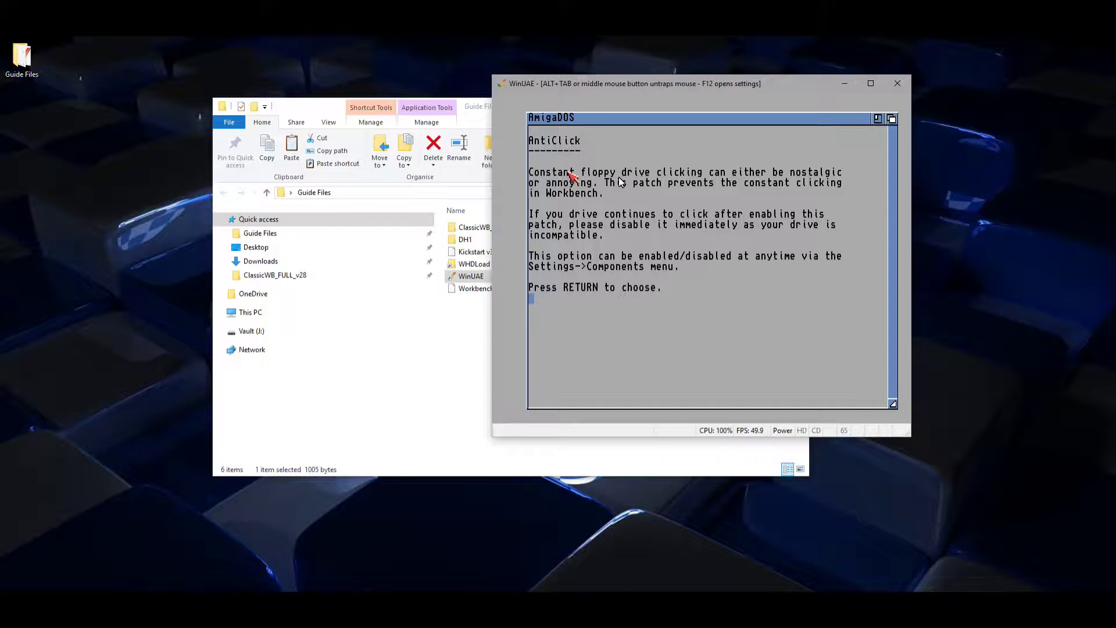
{"action": "key", "text": "Return"}
{"action": "key", "text": "Return"}
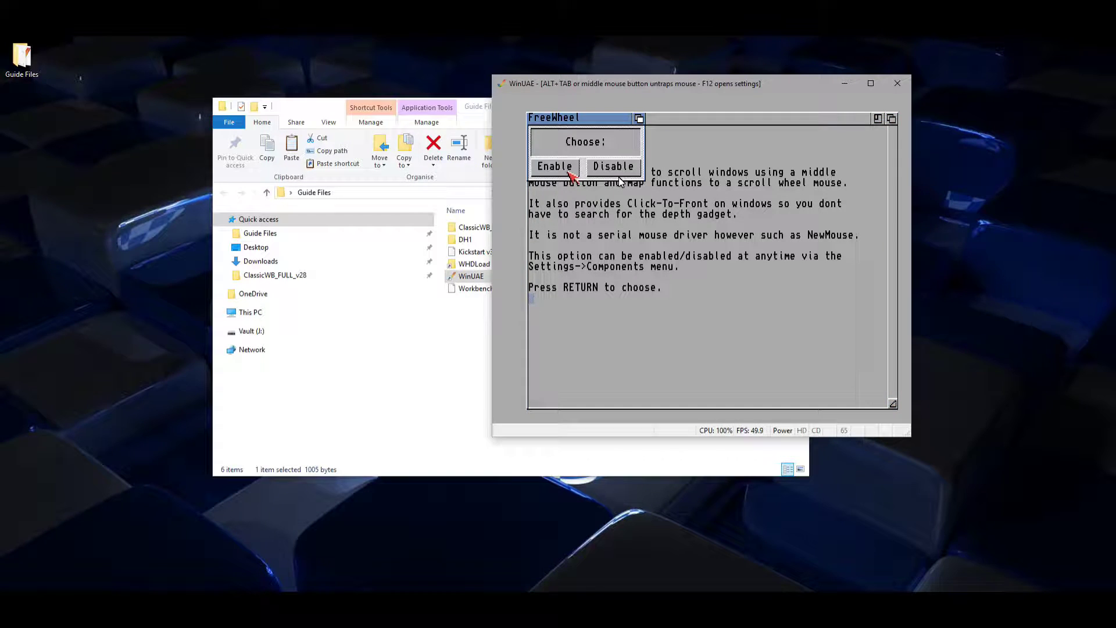
{"action": "left_click", "coordinate": [569, 170]}
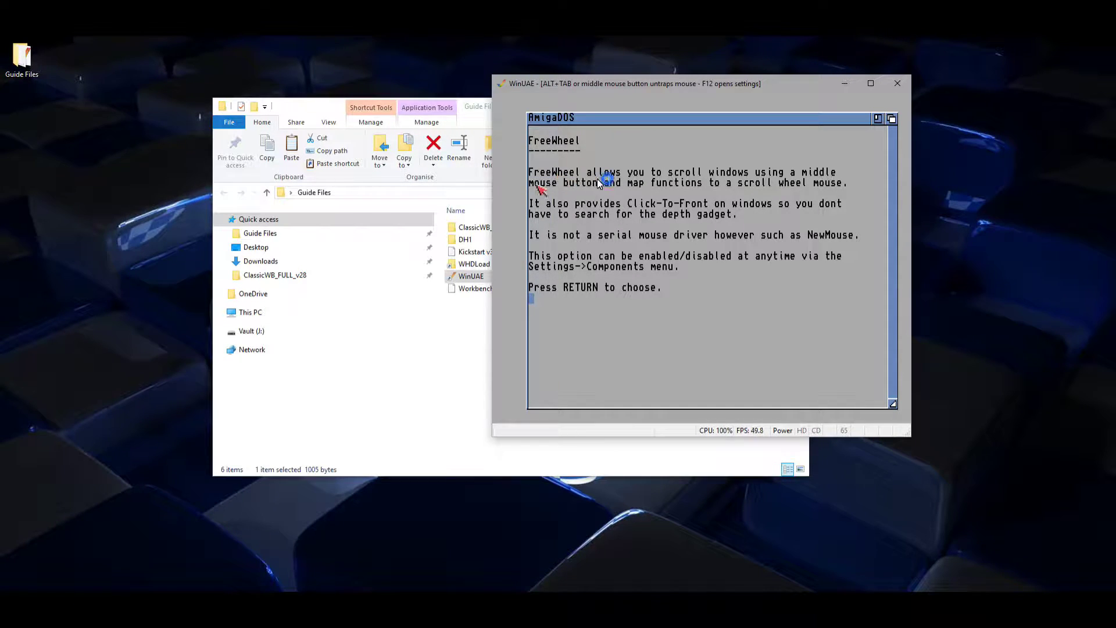
{"action": "key", "text": "Return"}
{"action": "left_click", "coordinate": [617, 211]}
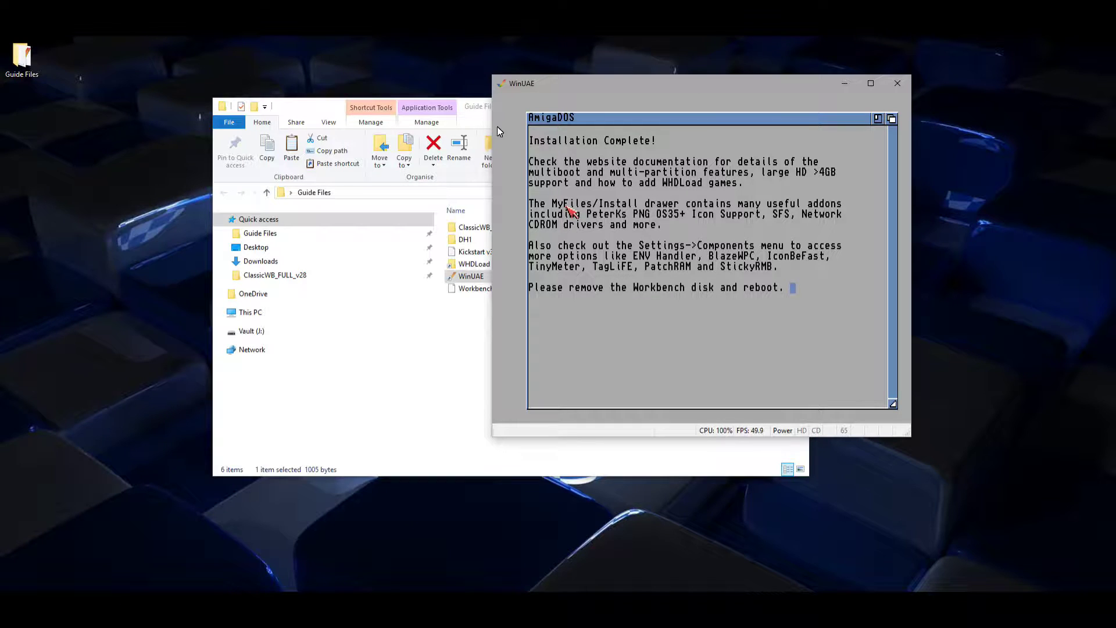
Eject the Workbench disk from floppy drive DF0, apply the change and reset the emulated Amiga
{"action": "key", "text": "F12"}
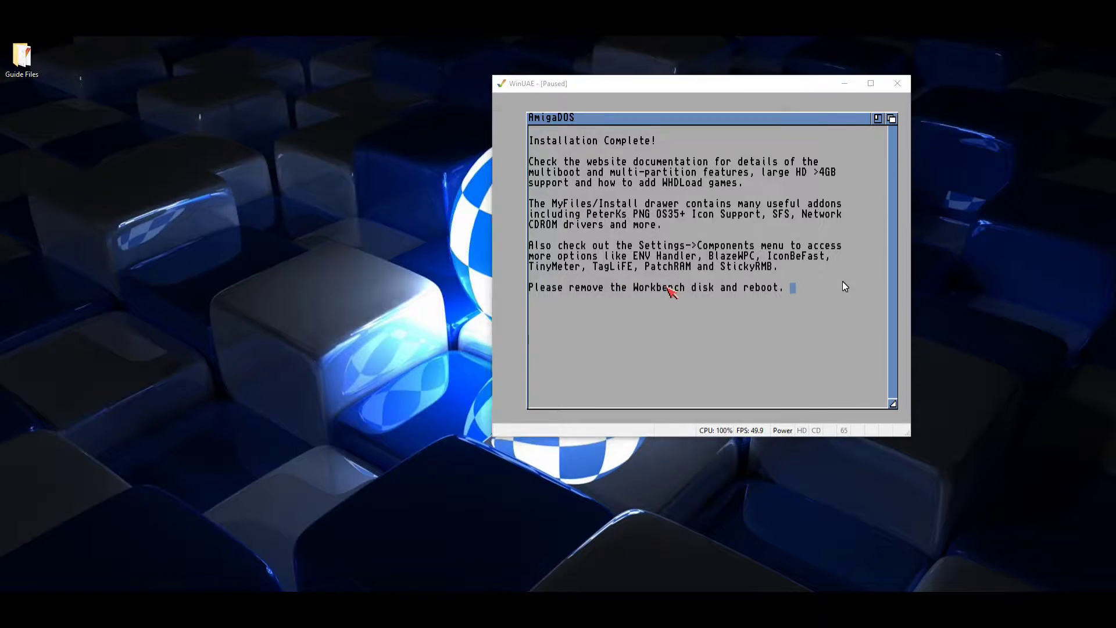
{"action": "left_click_drag", "start_coordinate": [704, 127], "coordinate": [498, 129]}
{"action": "left_click", "coordinate": [540, 182]}
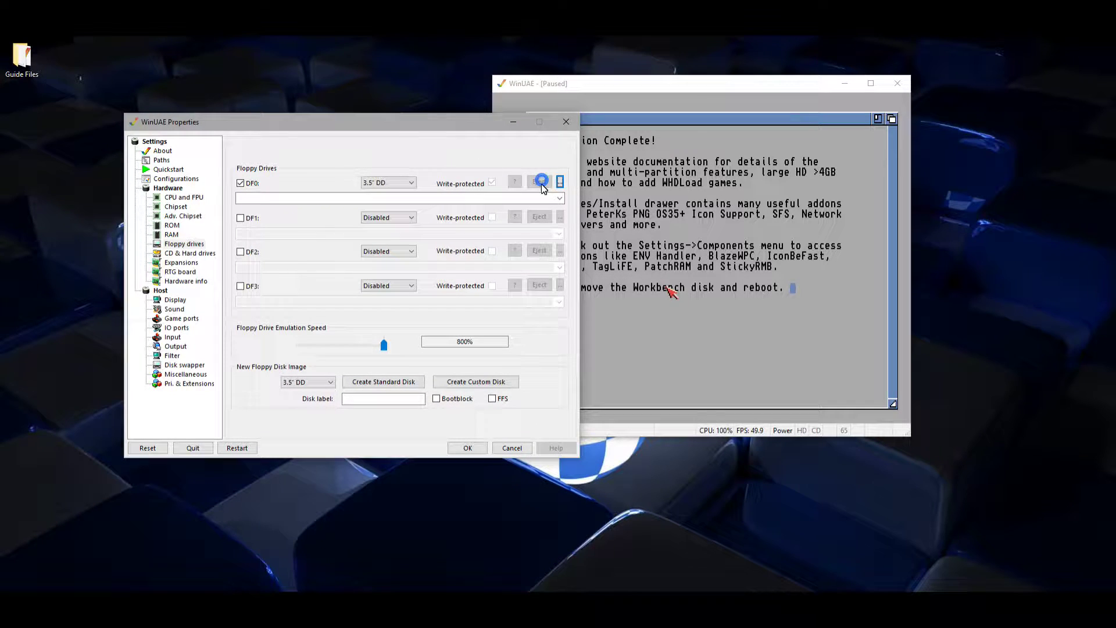
{"action": "left_click", "coordinate": [468, 448]}
{"action": "left_click", "coordinate": [622, 307]}
{"action": "key", "text": "F12"}
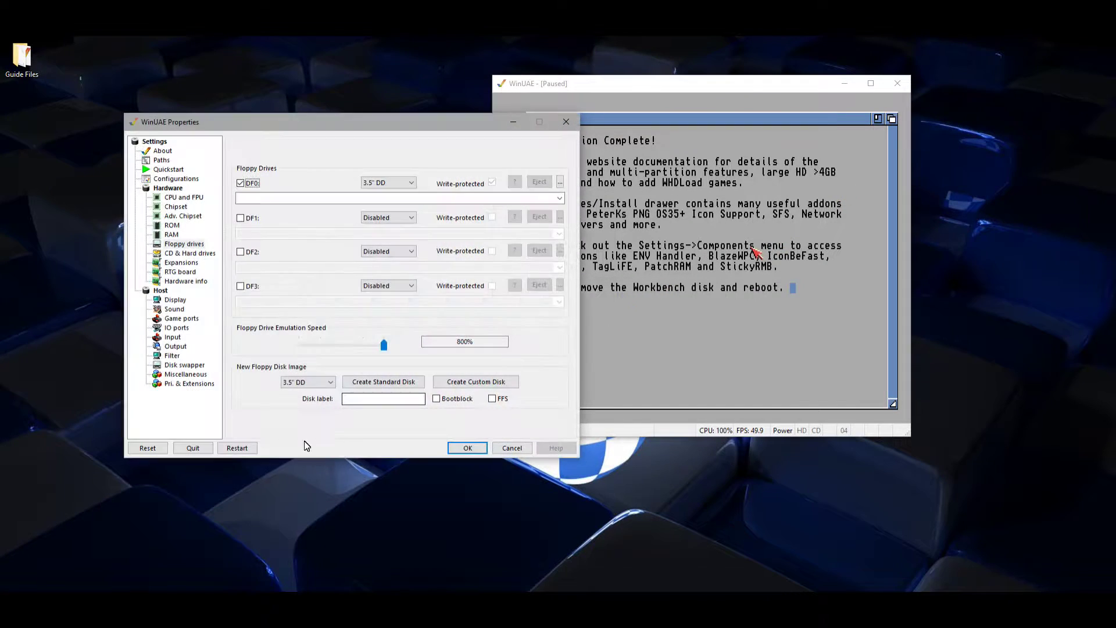
{"action": "left_click", "coordinate": [145, 449]}
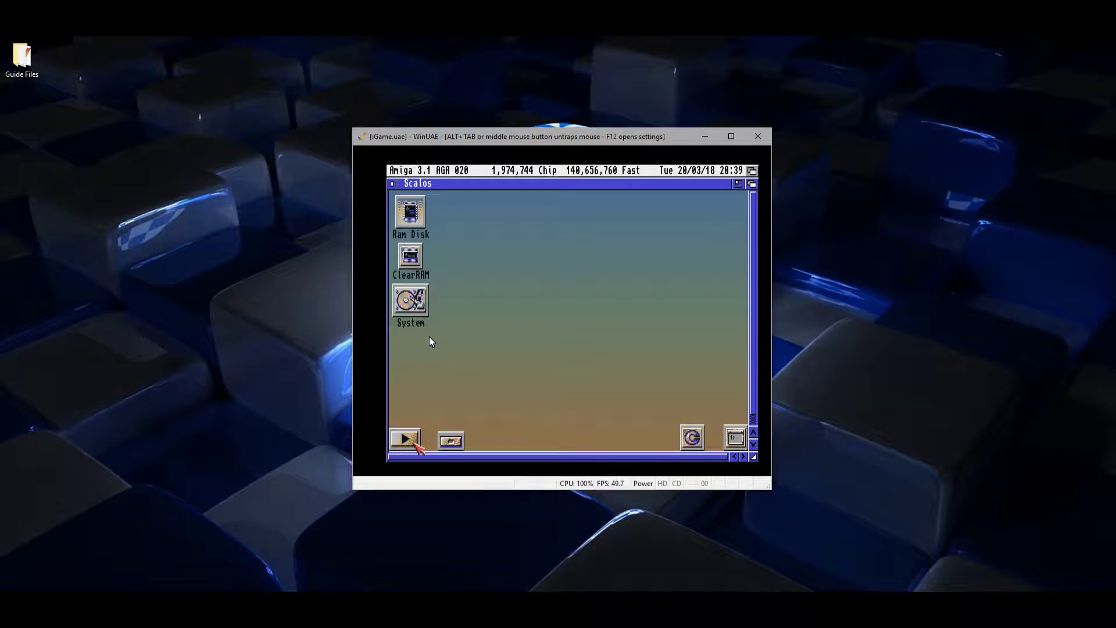
Open iGame from the WHDLoad group of the Classic Workbench menu to view its game list, and close it
{"action": "left_click", "coordinate": [416, 445]}
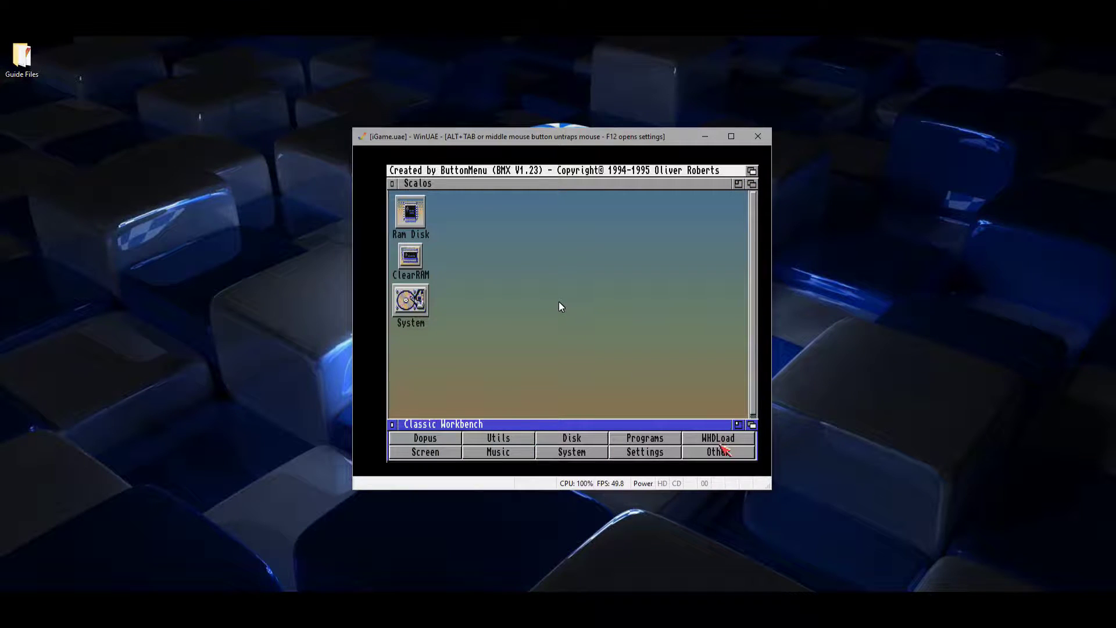
{"action": "left_click", "coordinate": [724, 440]}
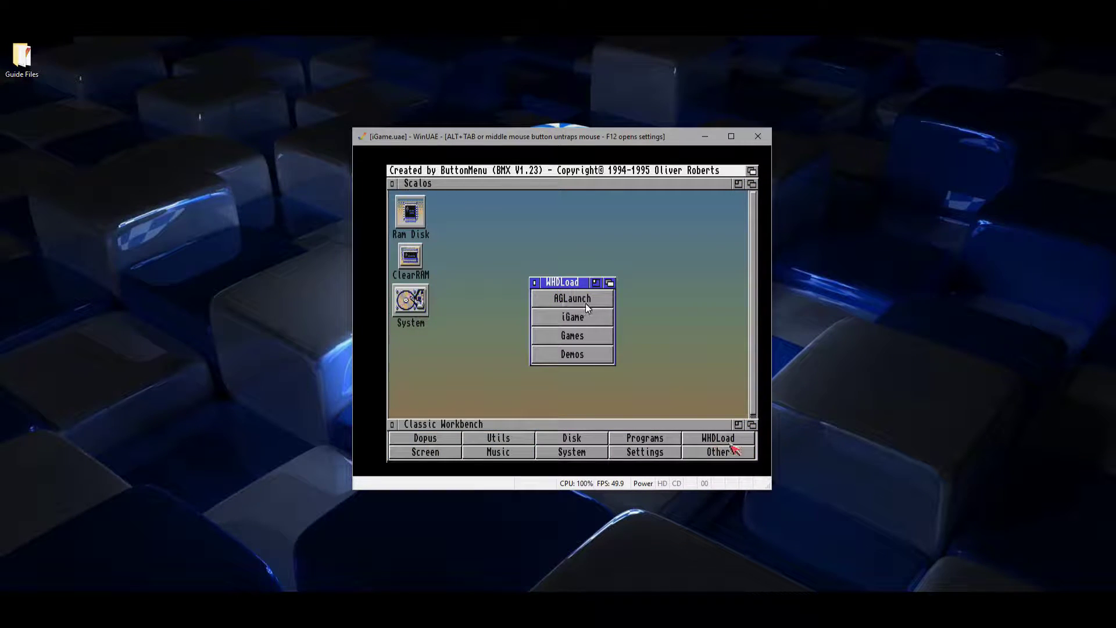
{"action": "left_click", "coordinate": [576, 321]}
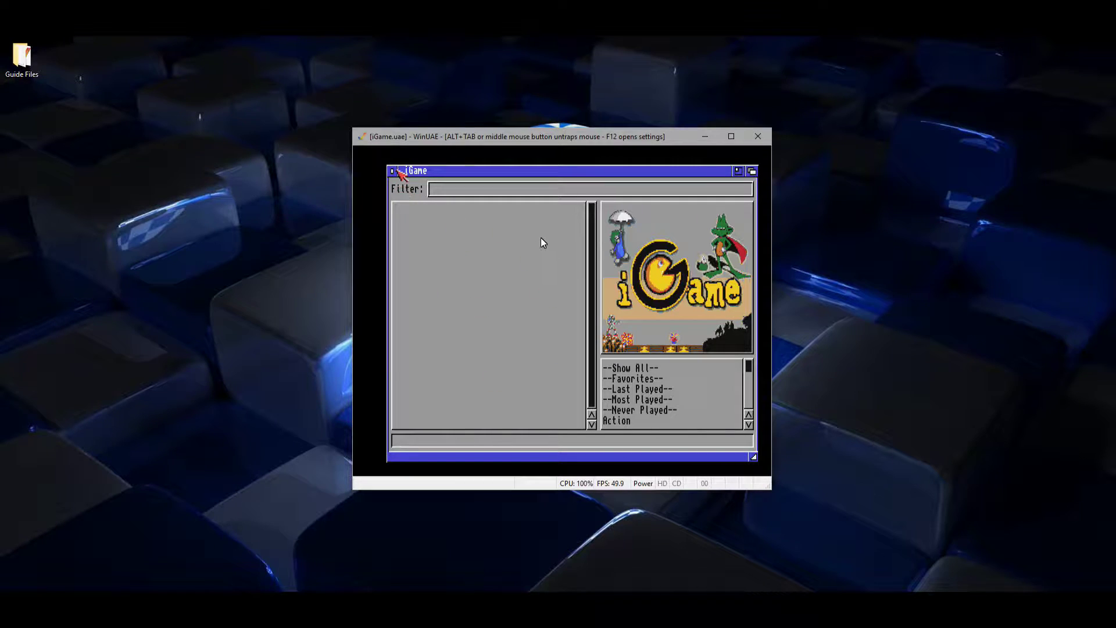
{"action": "left_click", "coordinate": [395, 171]}
{"action": "left_click", "coordinate": [495, 355]}
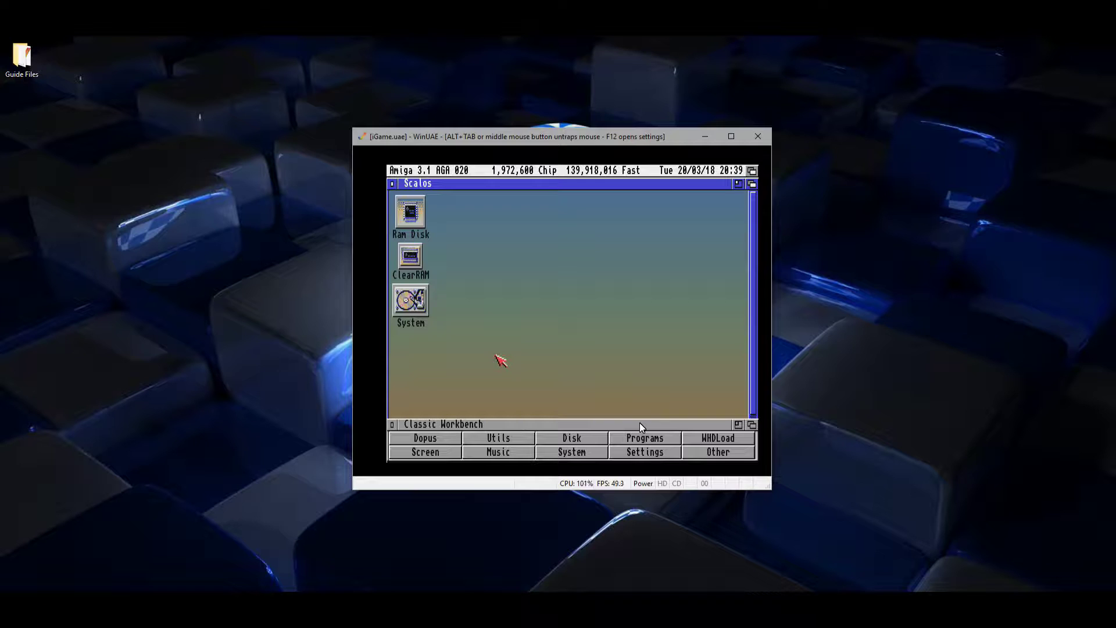
Add the WHDLoad Games folder as a non-bootable directory drive with device name and volume label whd
{"action": "key", "text": "F12"}
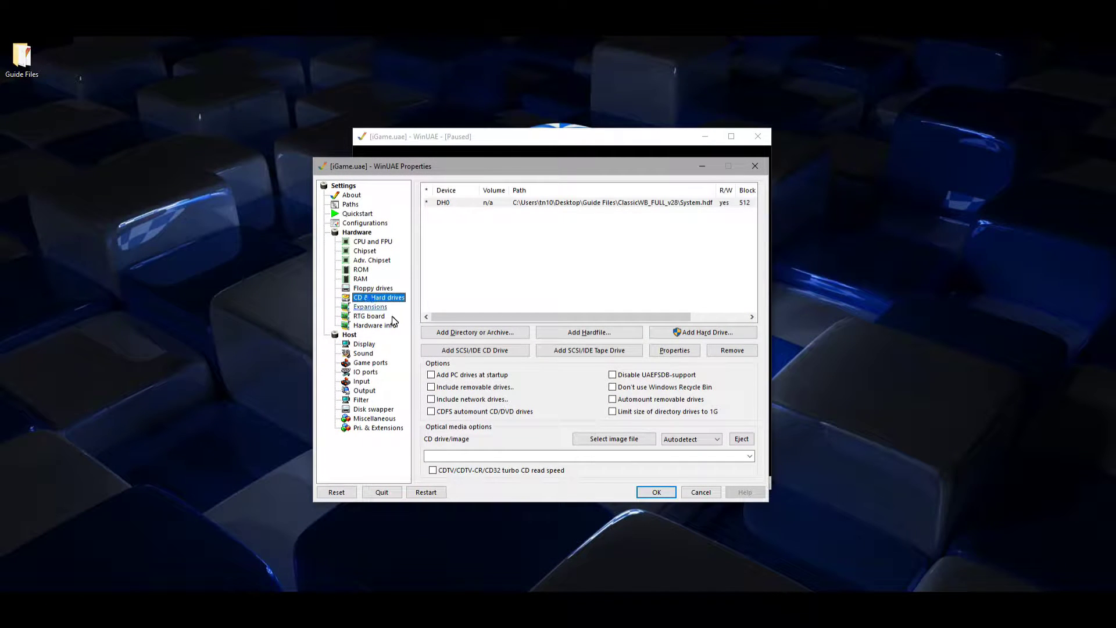
{"action": "left_click", "coordinate": [493, 331]}
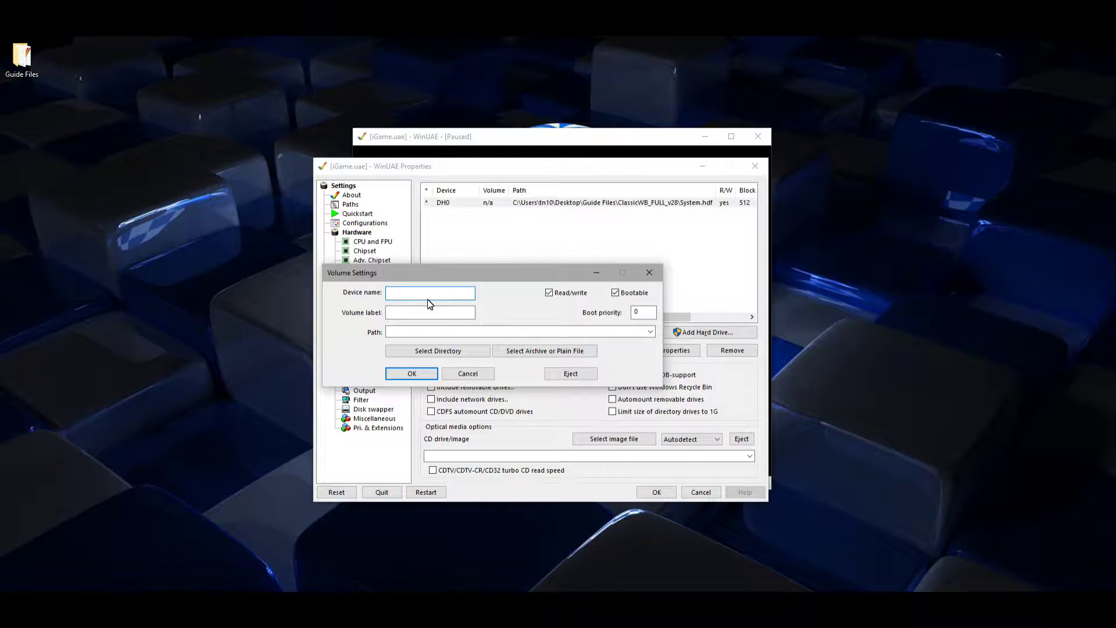
{"action": "key", "text": "Tab"}
{"action": "type", "text": "whd"}
{"action": "left_click", "coordinate": [615, 293]}
{"action": "left_click", "coordinate": [438, 351]}
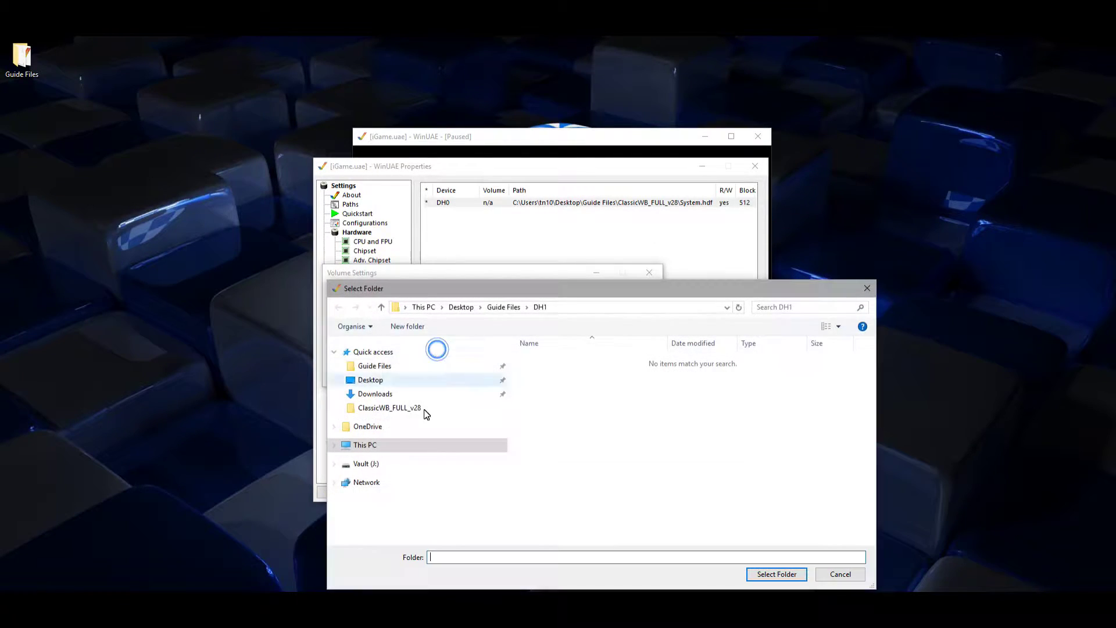
{"action": "left_click", "coordinate": [363, 279]}
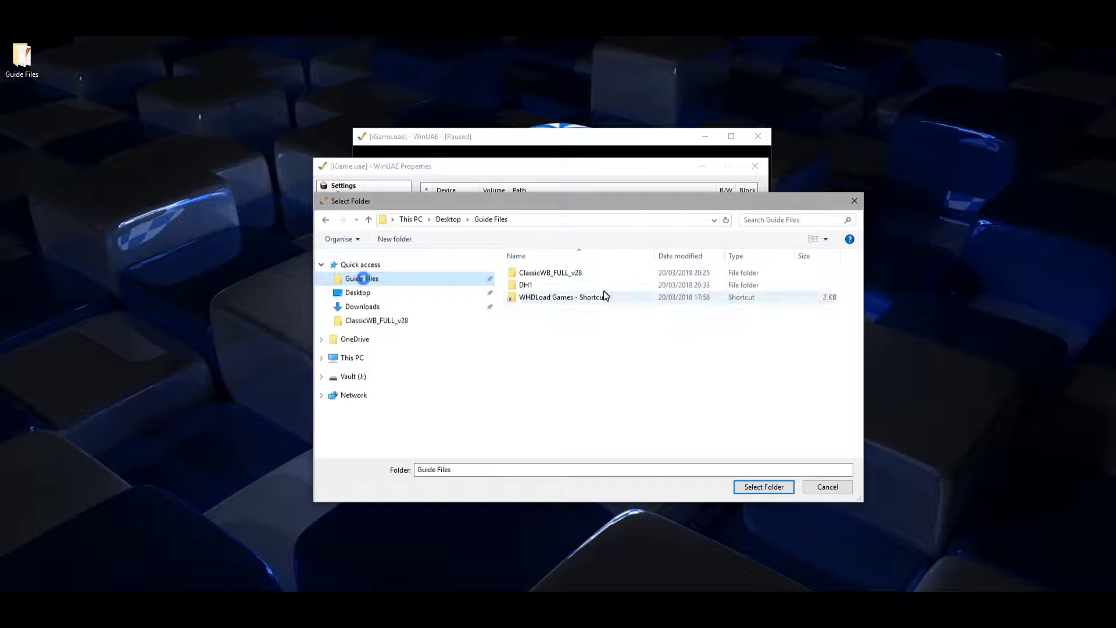
{"action": "double_click", "coordinate": [531, 297]}
{"action": "left_click", "coordinate": [757, 487]}
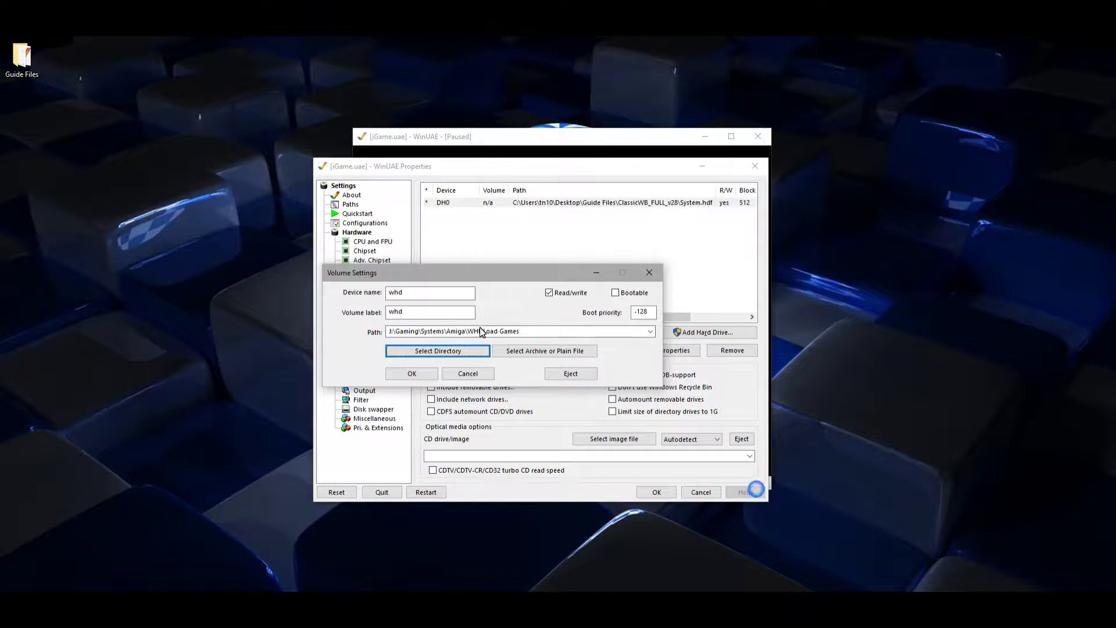
{"action": "left_click", "coordinate": [412, 373]}
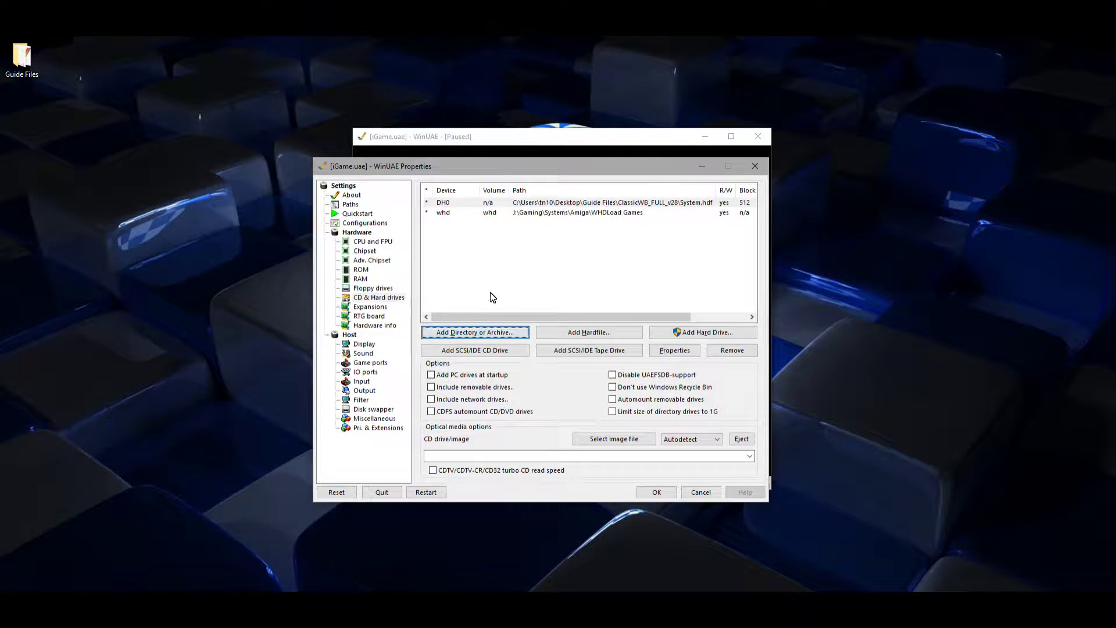
Add a second non-bootable directory drive with device name and volume label DH1, without a path
{"action": "left_click", "coordinate": [475, 332]}
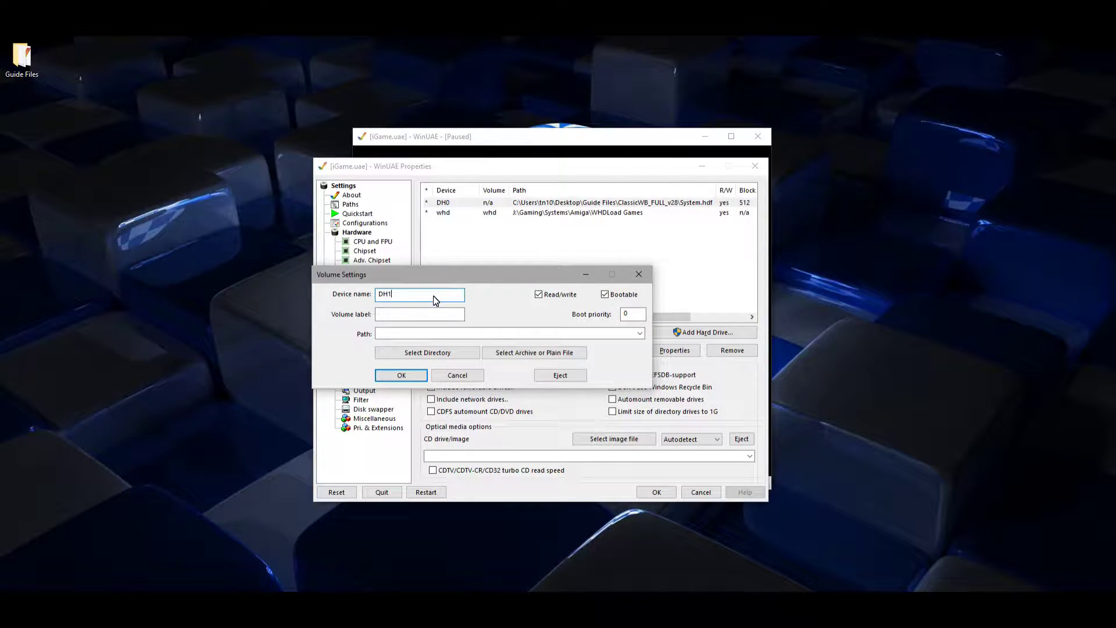
{"action": "key", "text": "Tab"}
{"action": "type", "text": "DH!"}
{"action": "left_click", "coordinate": [610, 294]}
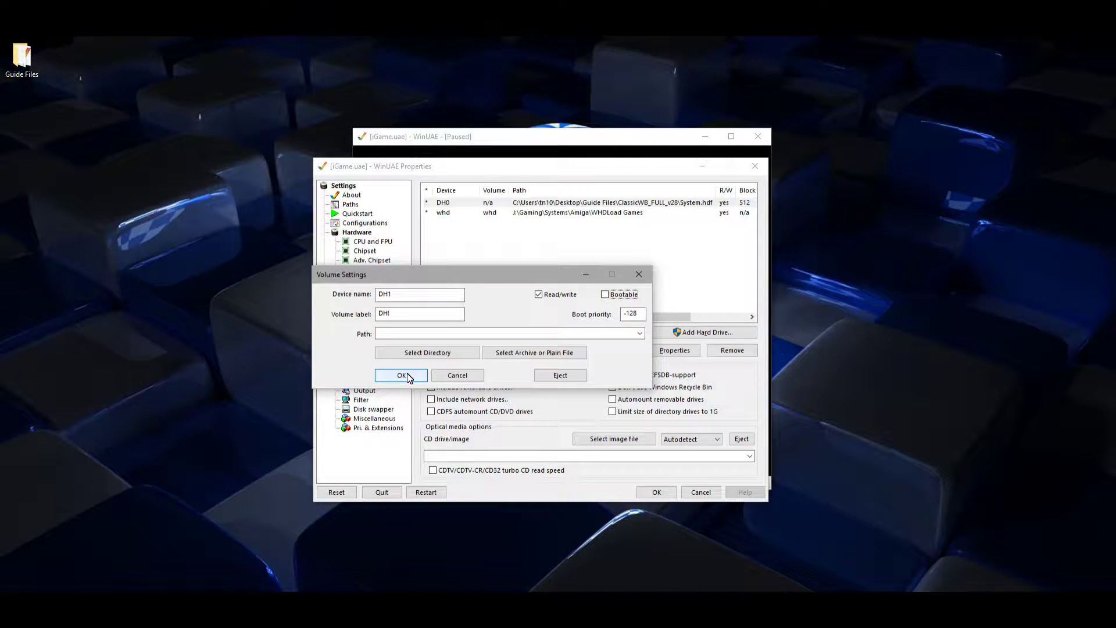
{"action": "left_click", "coordinate": [414, 312]}
{"action": "key", "text": "BackSpace"}
{"action": "left_click", "coordinate": [388, 375]}
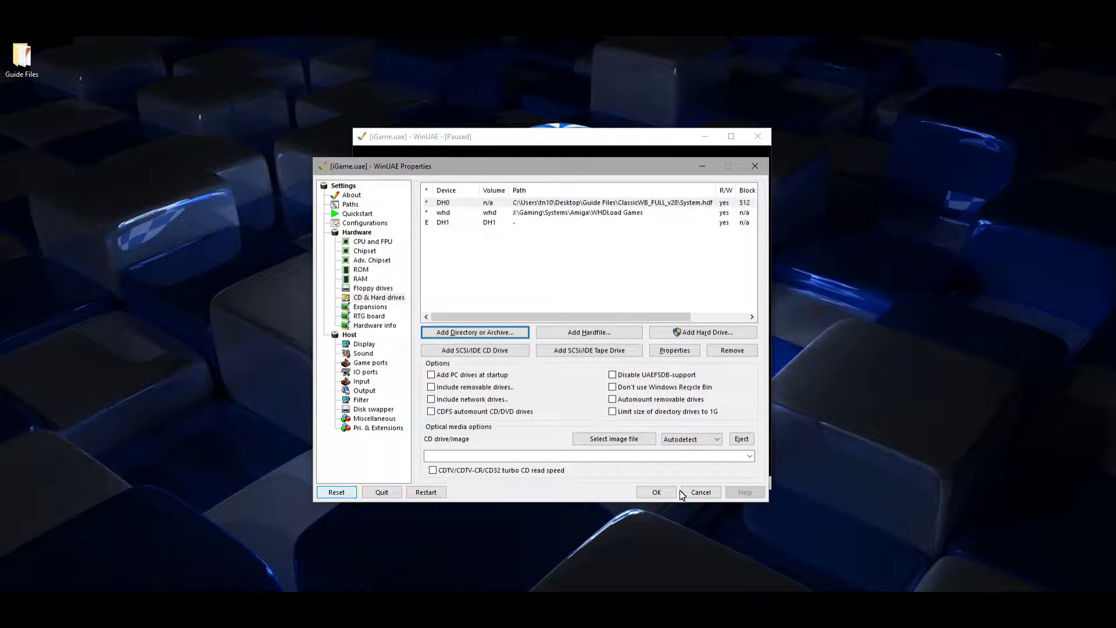
Apply the hard drive settings and reset the emulated Amiga to load the added drives
{"action": "left_click", "coordinate": [661, 494]}
{"action": "key", "text": "F12"}
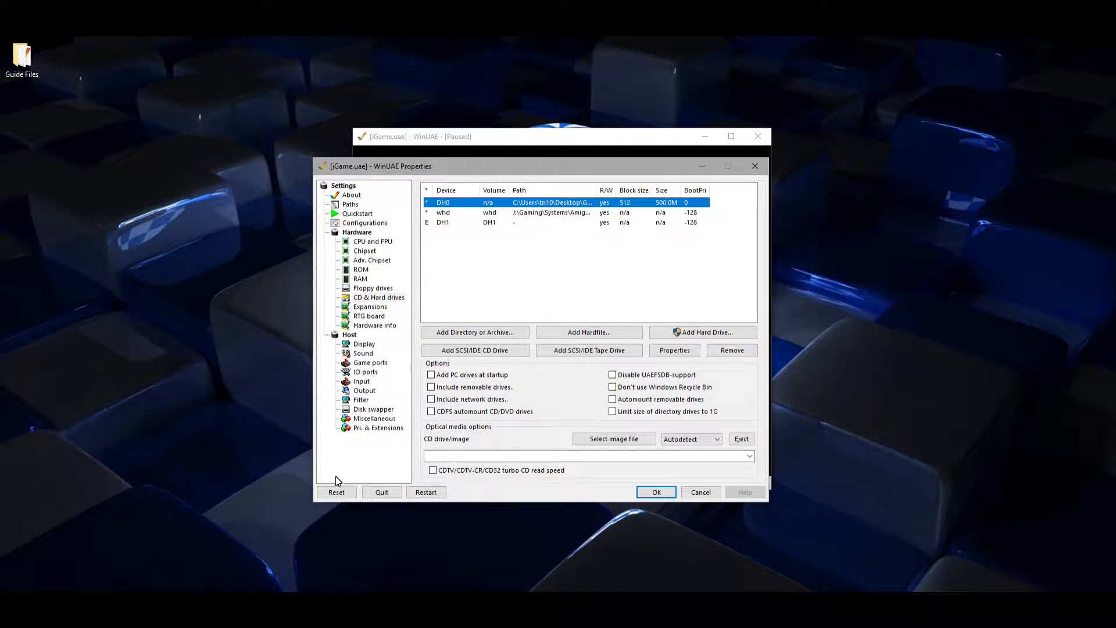
{"action": "left_click", "coordinate": [344, 490]}
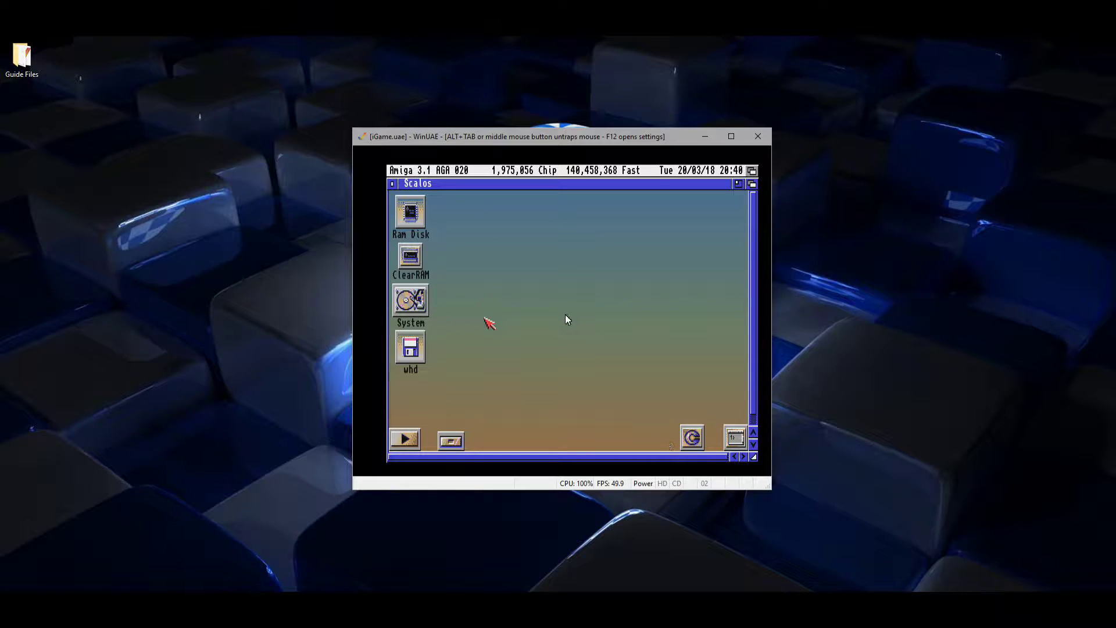
Set the DH1 drive's path to the DH1 folder in Guide Files and reset the emulated Amiga
{"action": "key", "text": "F12"}
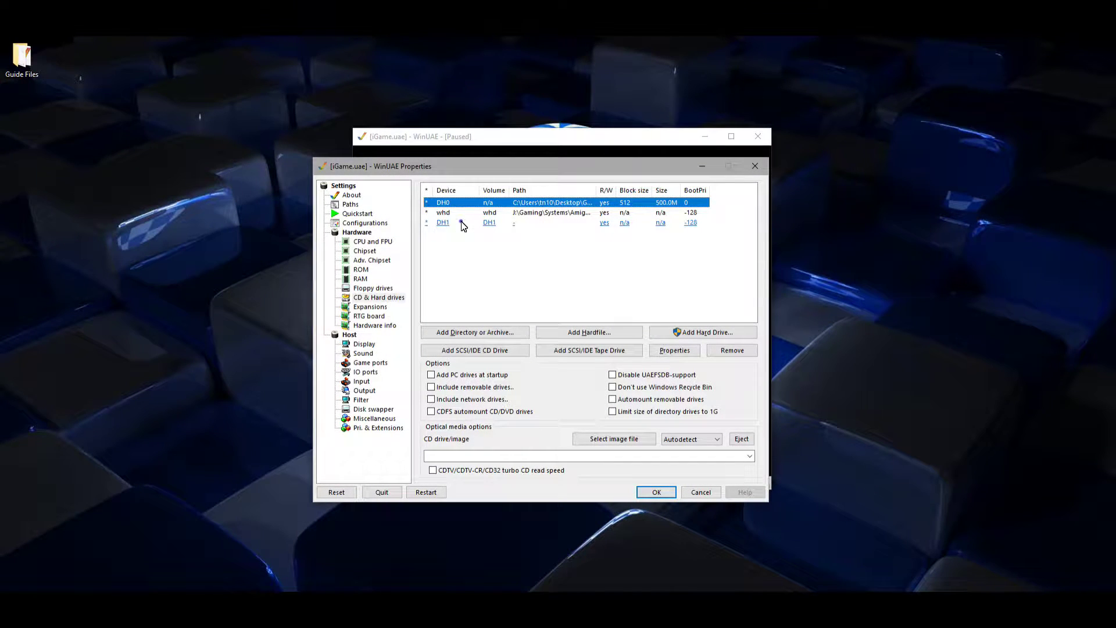
{"action": "double_click", "coordinate": [463, 226]}
{"action": "left_click", "coordinate": [403, 225]}
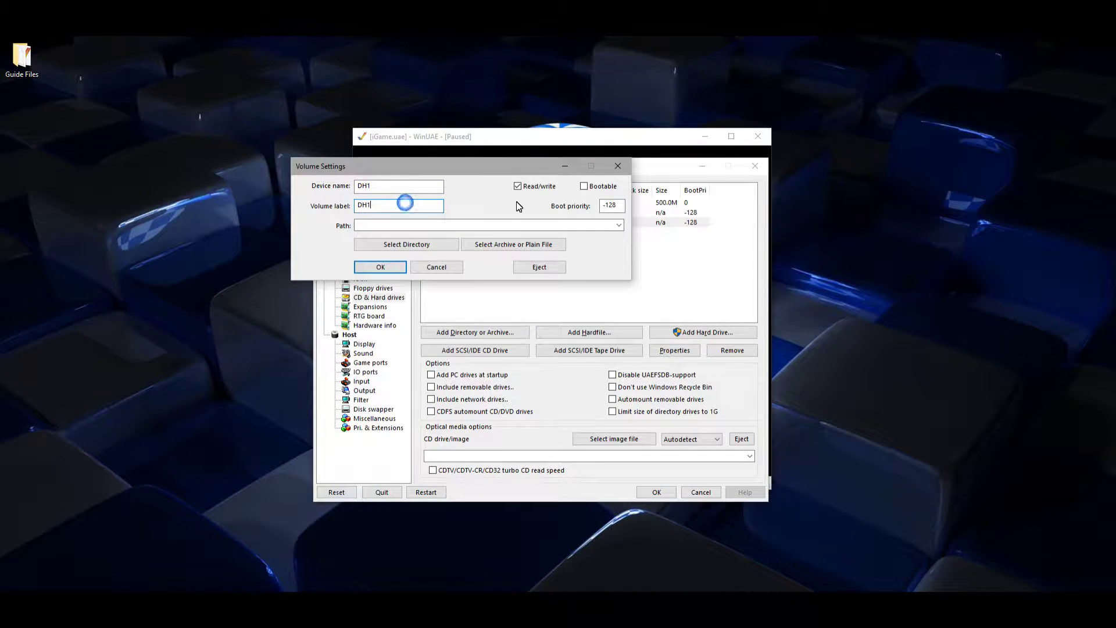
{"action": "left_click", "coordinate": [405, 244]}
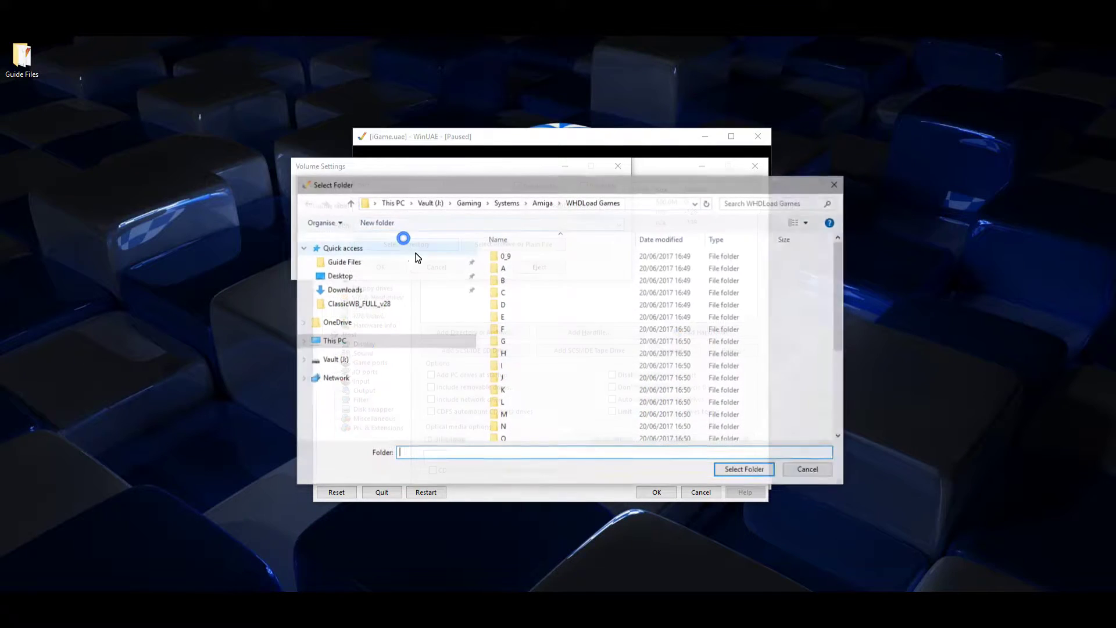
{"action": "left_click", "coordinate": [356, 305]}
{"action": "left_click", "coordinate": [347, 262]}
{"action": "double_click", "coordinate": [519, 268]}
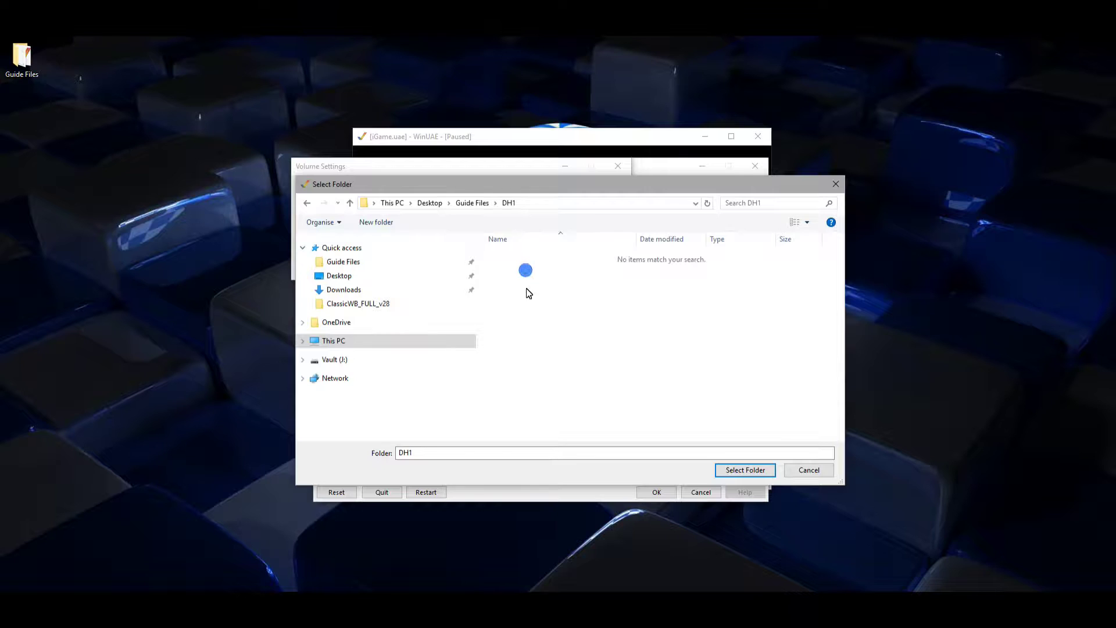
{"action": "left_click", "coordinate": [754, 464]}
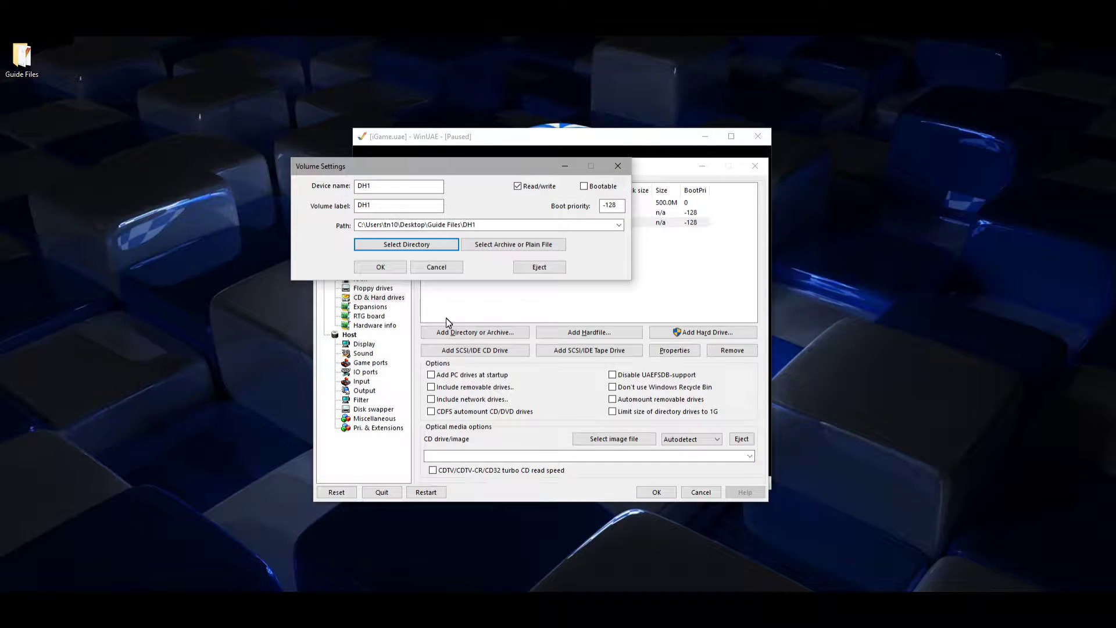
{"action": "left_click", "coordinate": [380, 266]}
{"action": "left_click", "coordinate": [657, 492]}
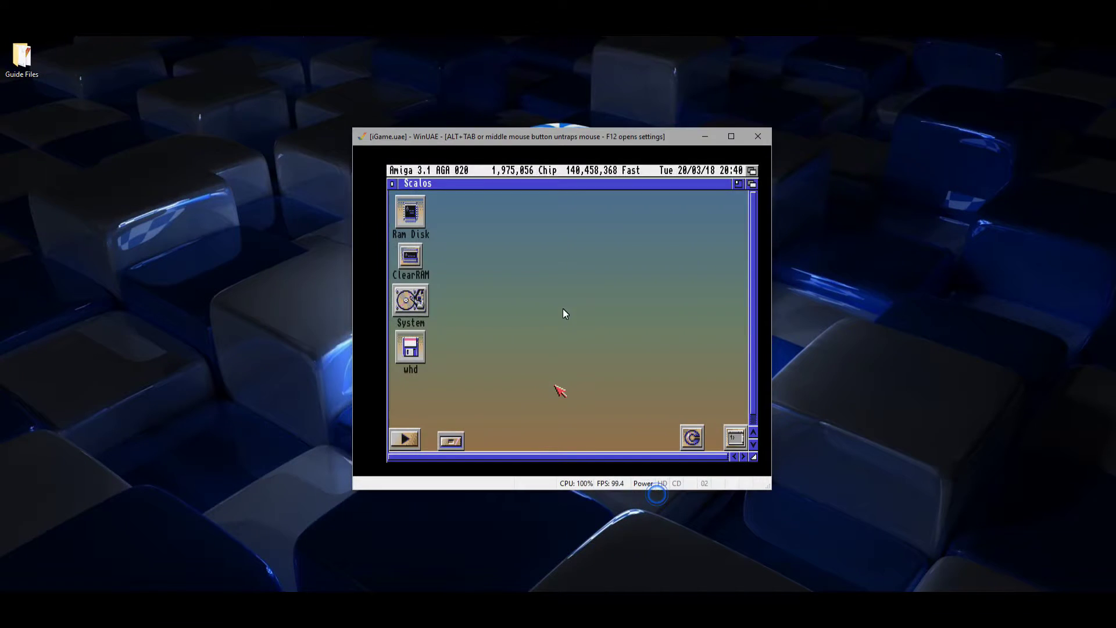
{"action": "key", "text": "F12"}
{"action": "left_click", "coordinate": [332, 492]}
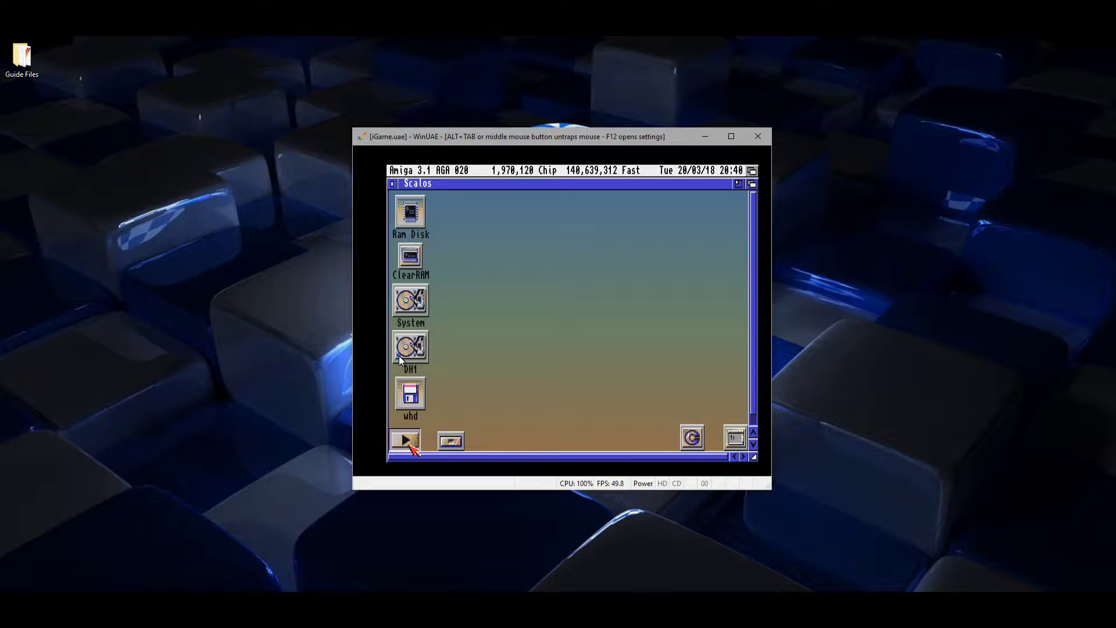
Launch Dopus from the Classic Workbench menu and list the System volume's Games directory in one file pane
{"action": "left_click", "coordinate": [412, 444]}
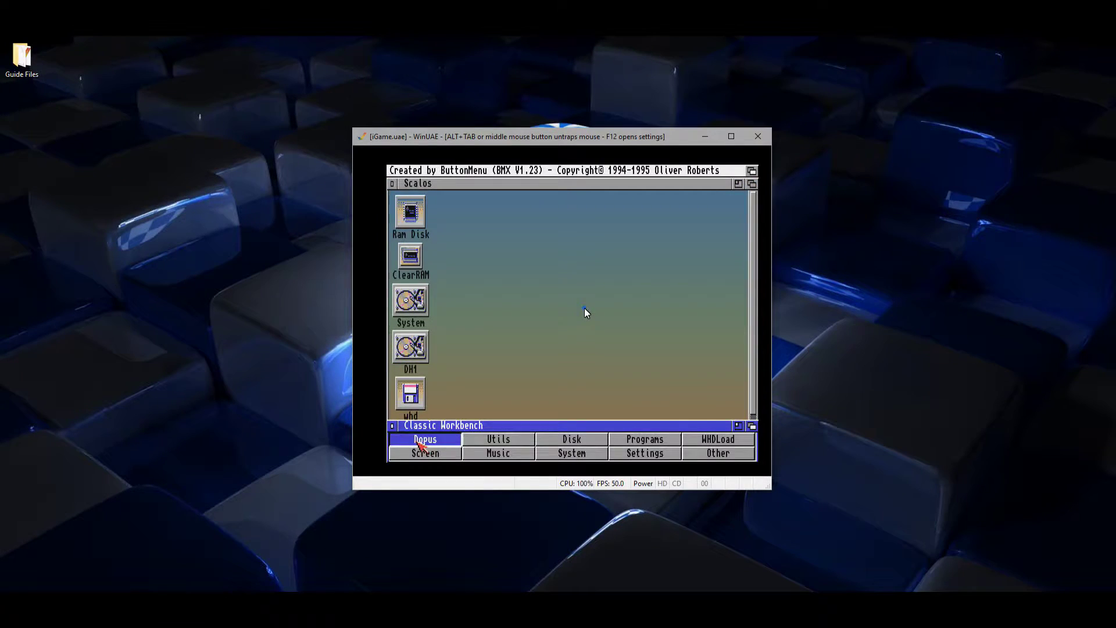
{"action": "left_click", "coordinate": [422, 442]}
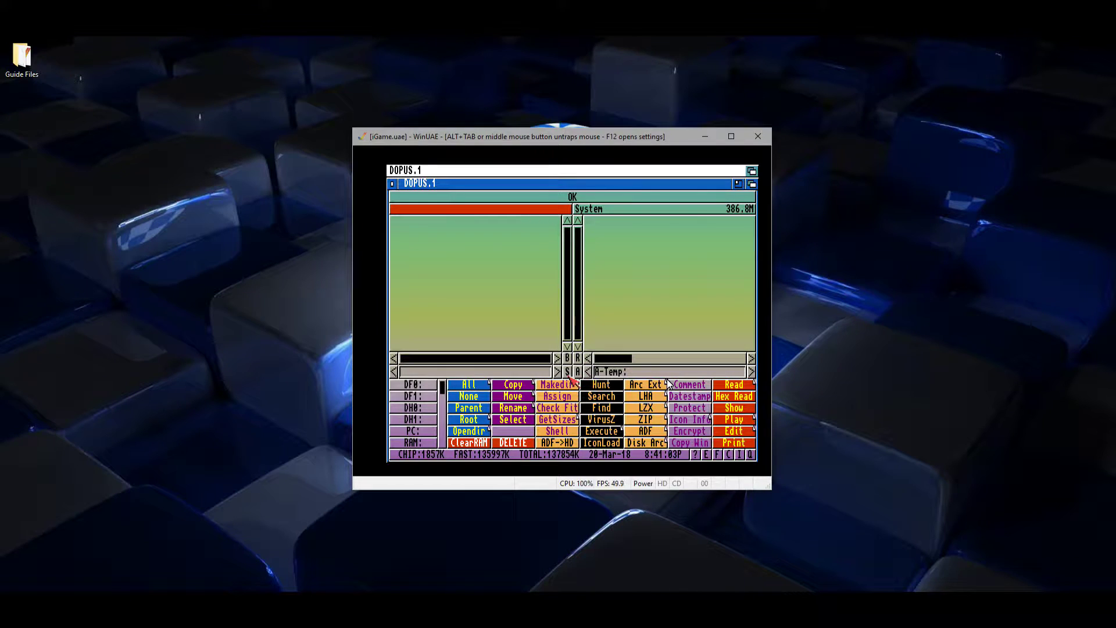
{"action": "left_click", "coordinate": [568, 374]}
{"action": "left_click", "coordinate": [420, 288]}
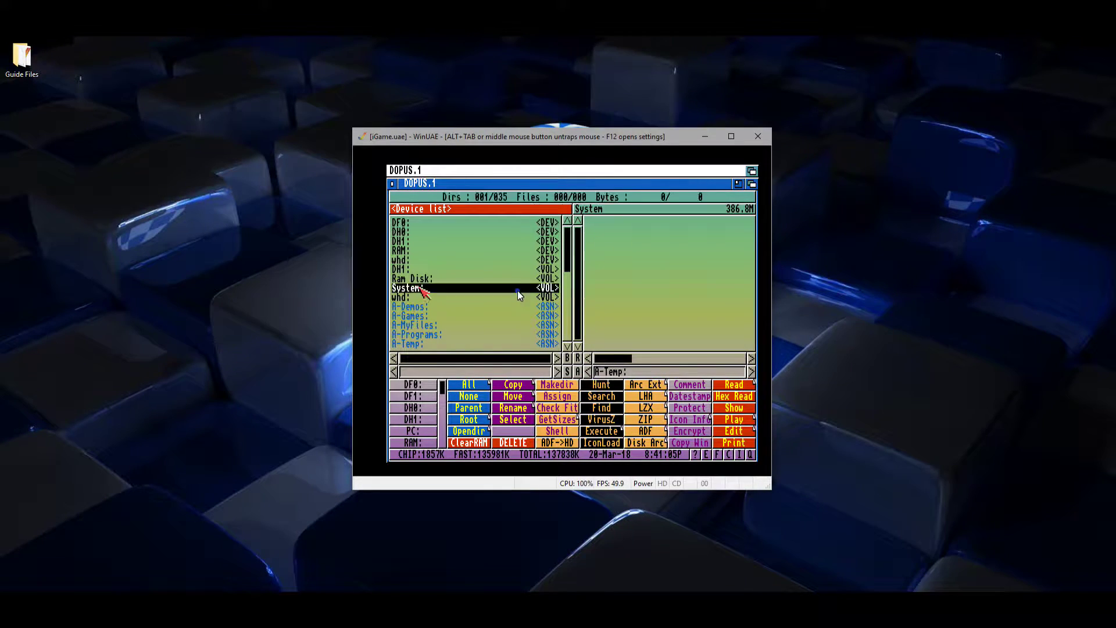
{"action": "left_click", "coordinate": [409, 282]}
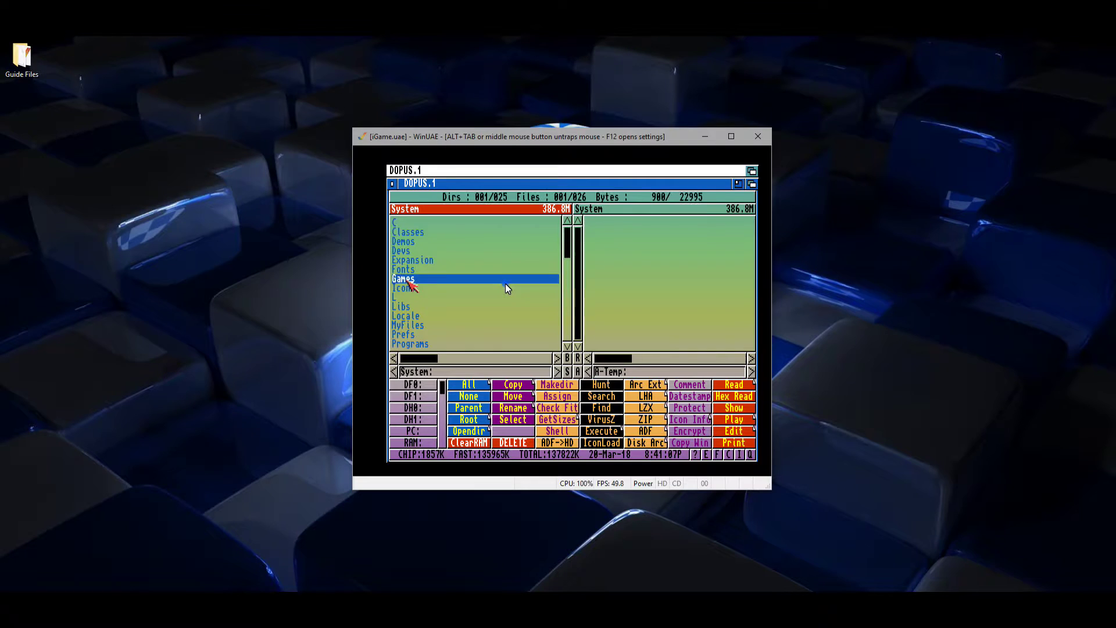
{"action": "left_click", "coordinate": [408, 280]}
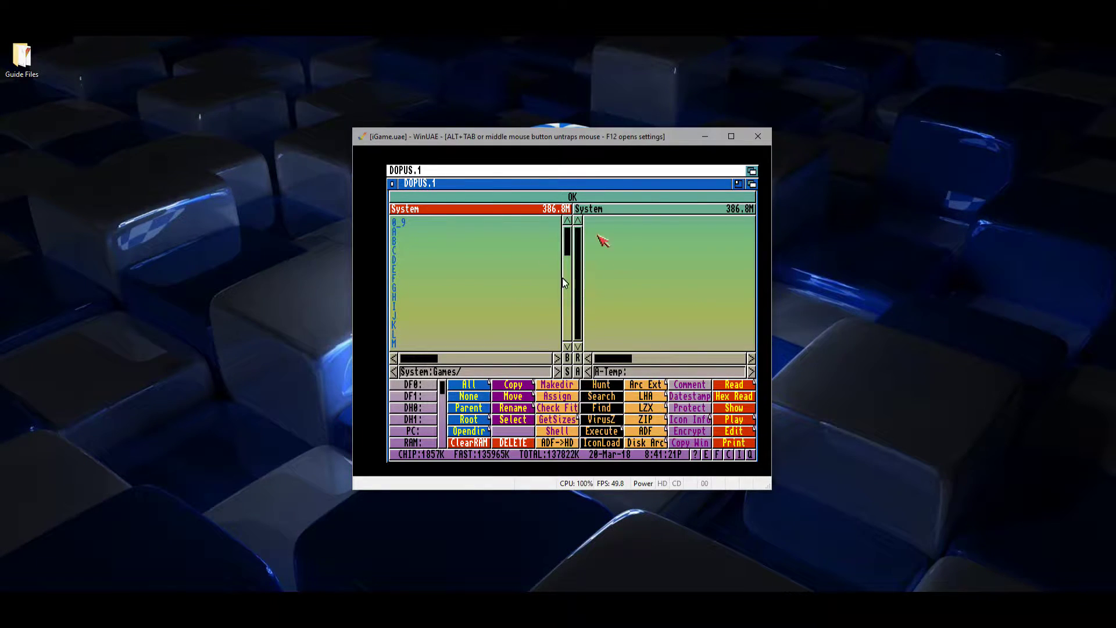
List the DH1 volume in the other file pane and make the System:Games pane the active source
{"action": "left_click", "coordinate": [602, 209]}
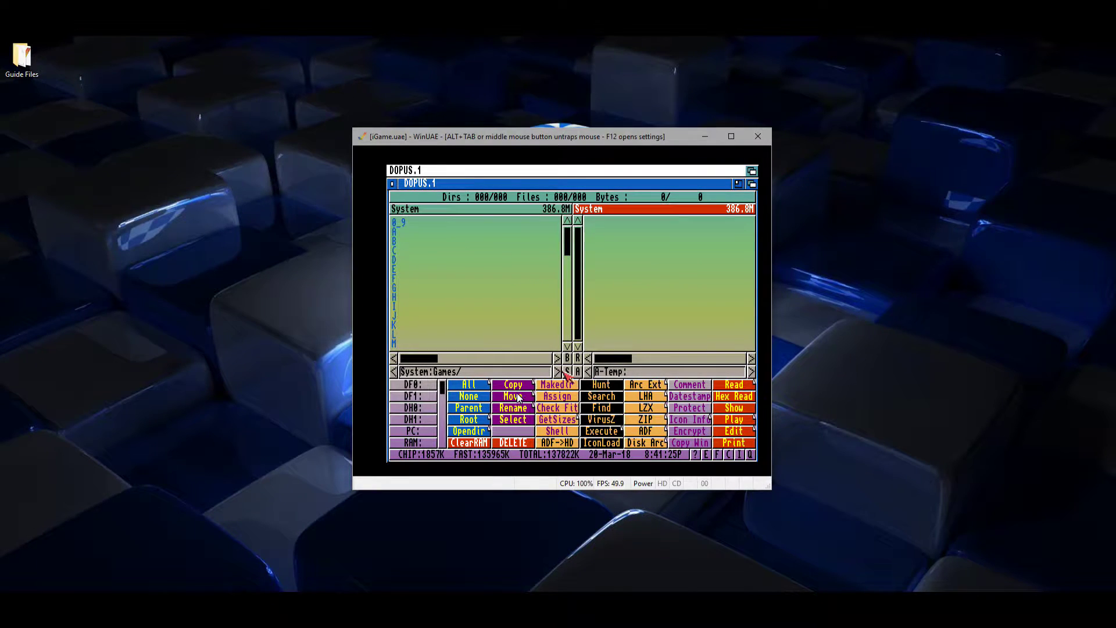
{"action": "left_click", "coordinate": [566, 372]}
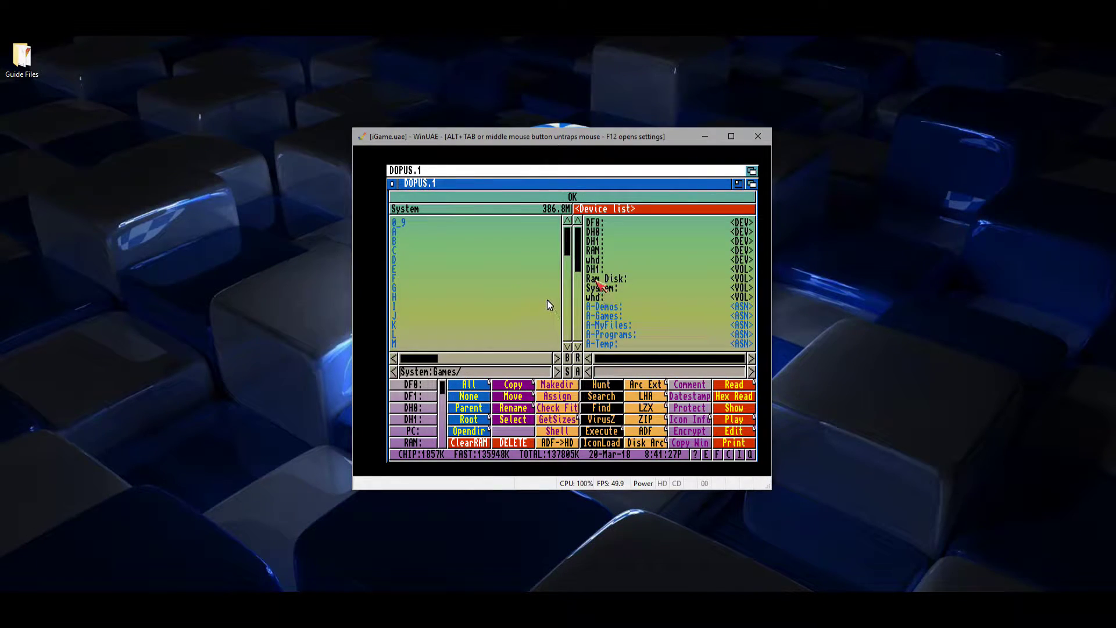
{"action": "left_click", "coordinate": [594, 268]}
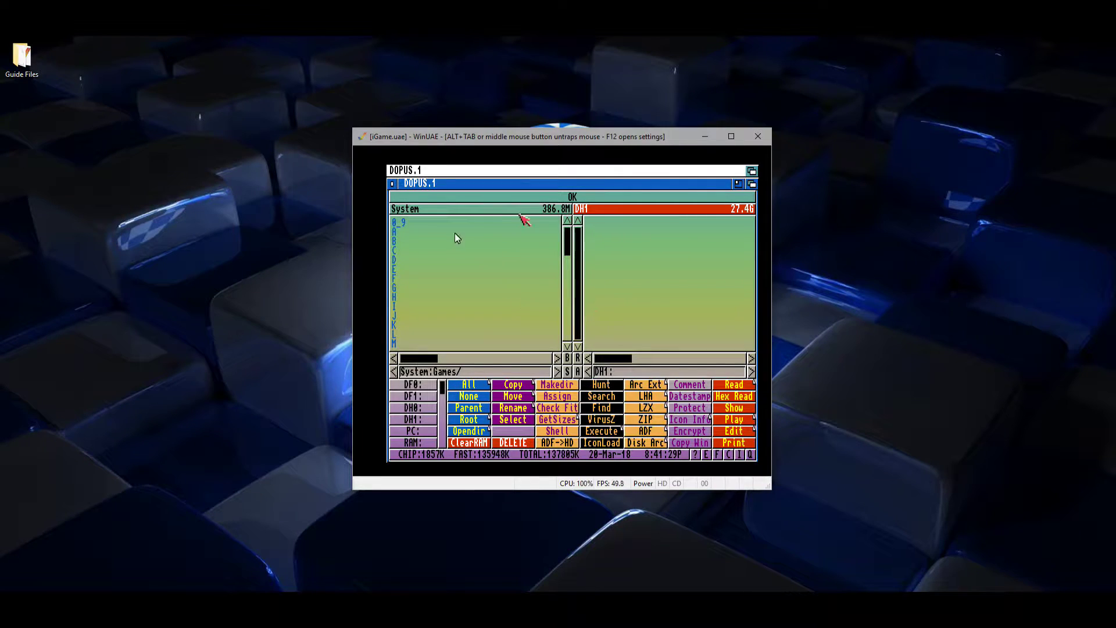
{"action": "left_click", "coordinate": [453, 216]}
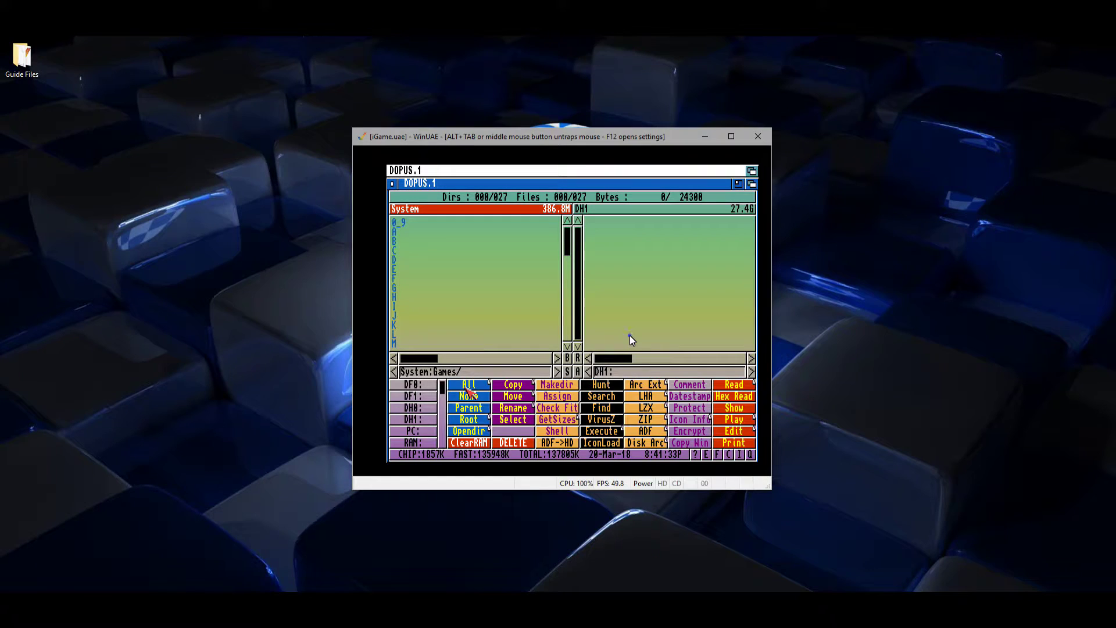
Copy all entries of the System:Games directory to the DH1 volume
{"action": "left_click", "coordinate": [468, 386]}
{"action": "left_click", "coordinate": [508, 386]}
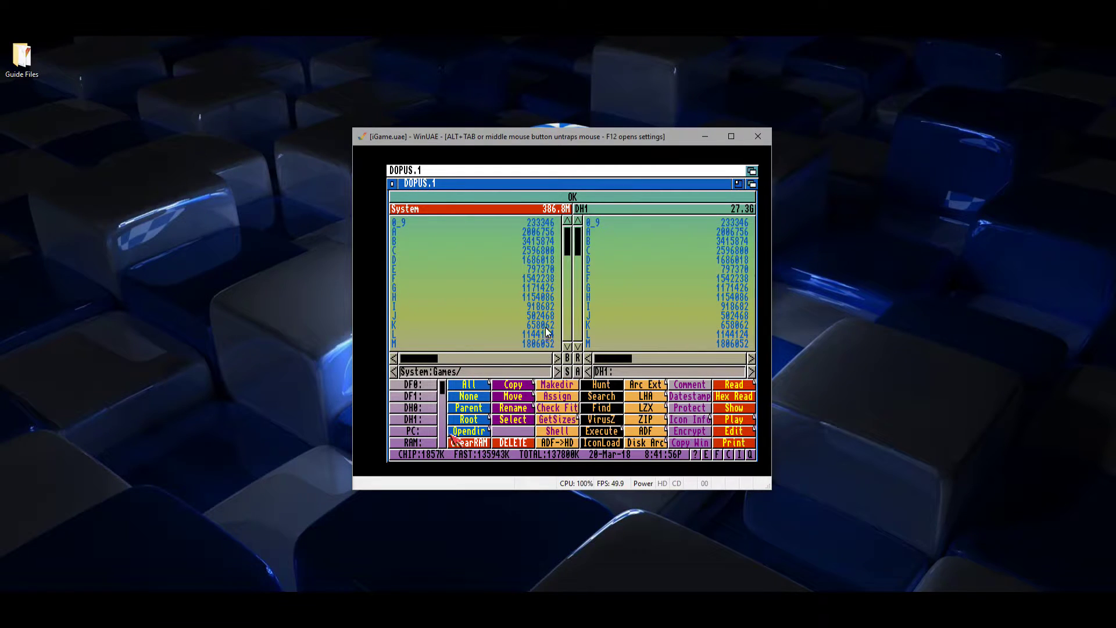
List the whd volume's C directory in the source pane and DH1's C directory in the other pane
{"action": "left_click", "coordinate": [572, 373]}
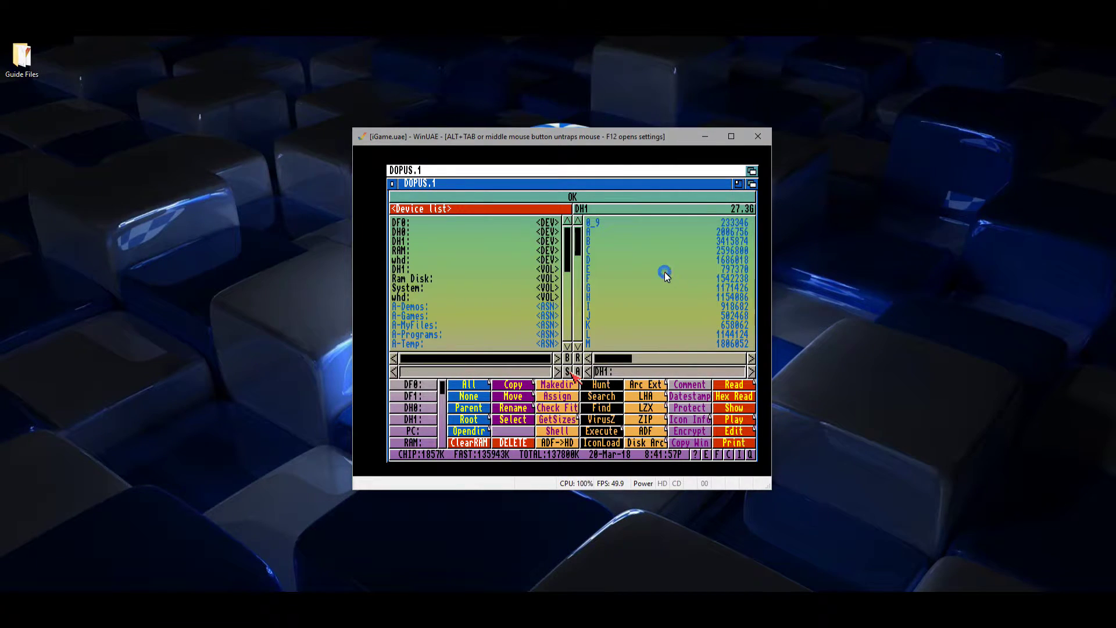
{"action": "left_click", "coordinate": [406, 297]}
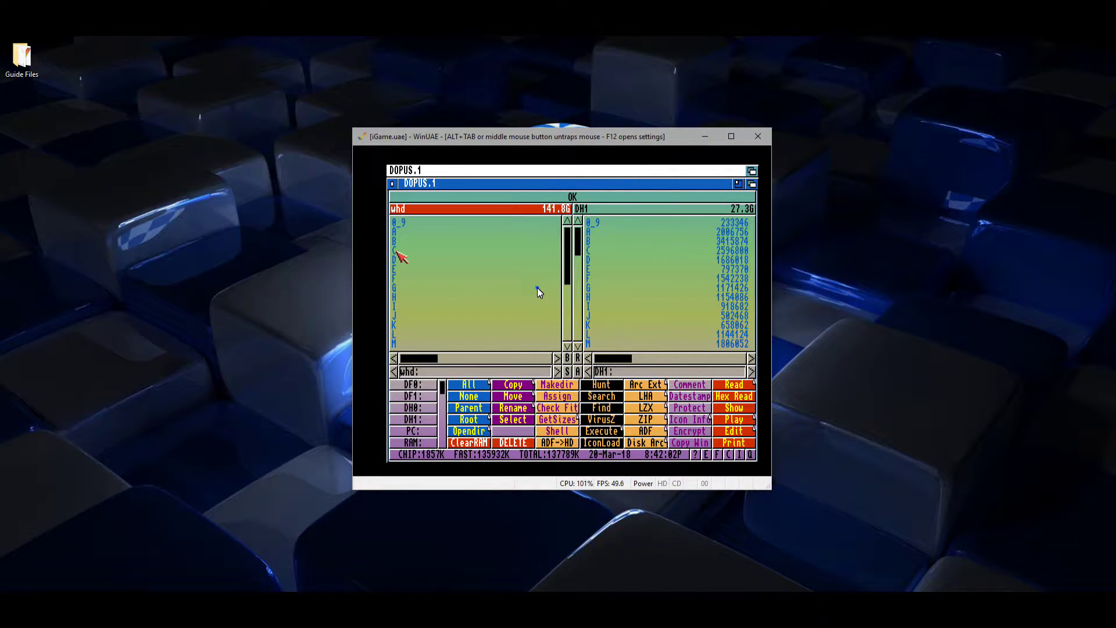
{"action": "double_click", "coordinate": [397, 251]}
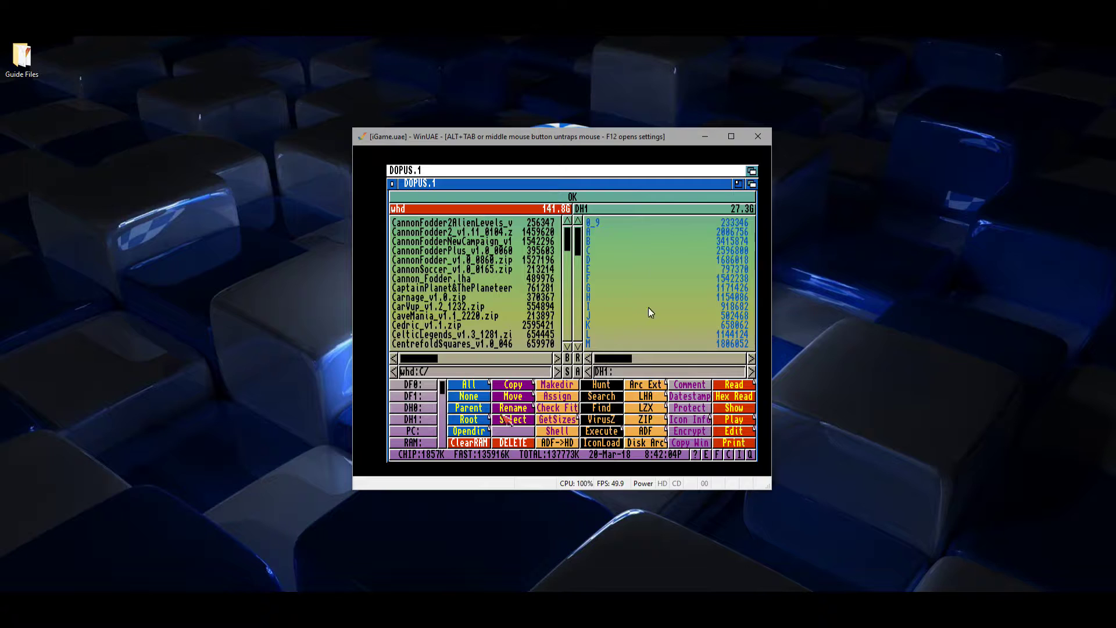
{"action": "left_click", "coordinate": [638, 216]}
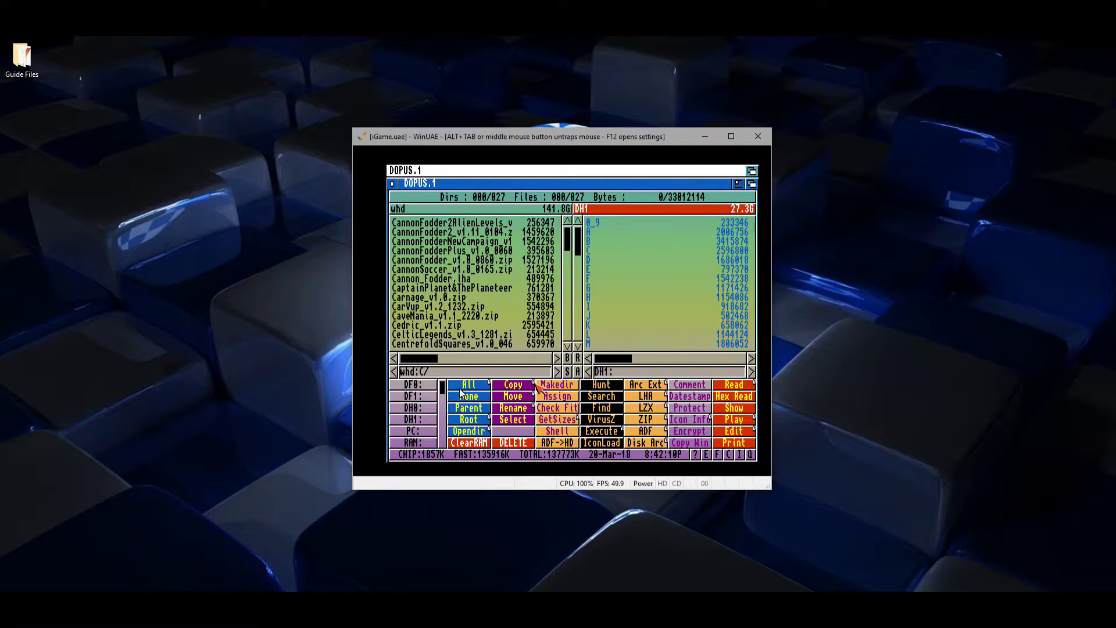
{"action": "left_click", "coordinate": [567, 372]}
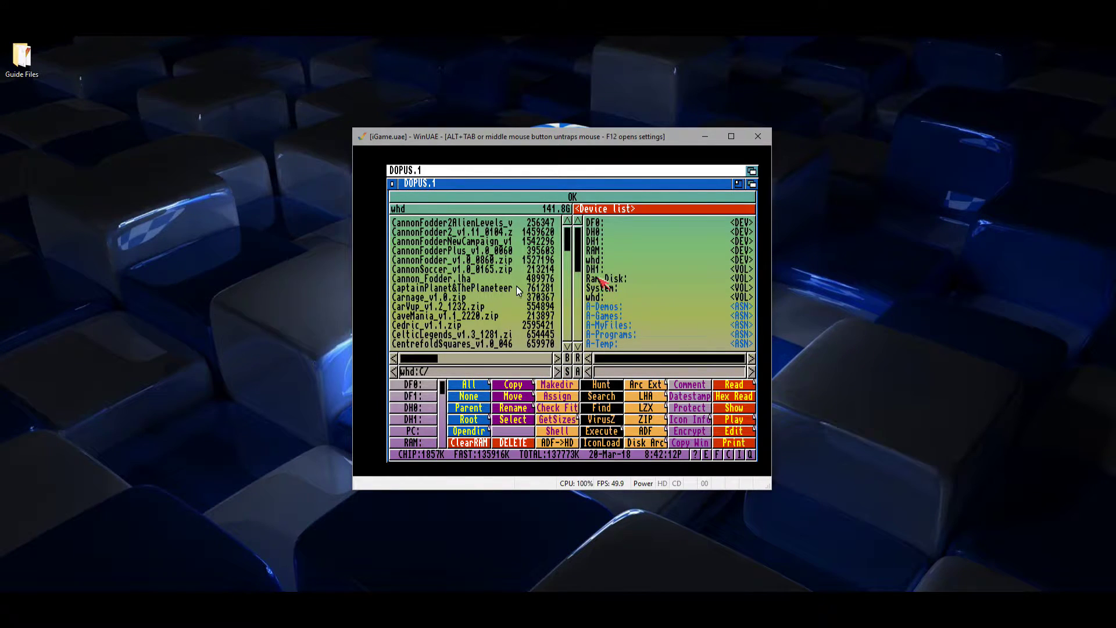
{"action": "left_click", "coordinate": [598, 269]}
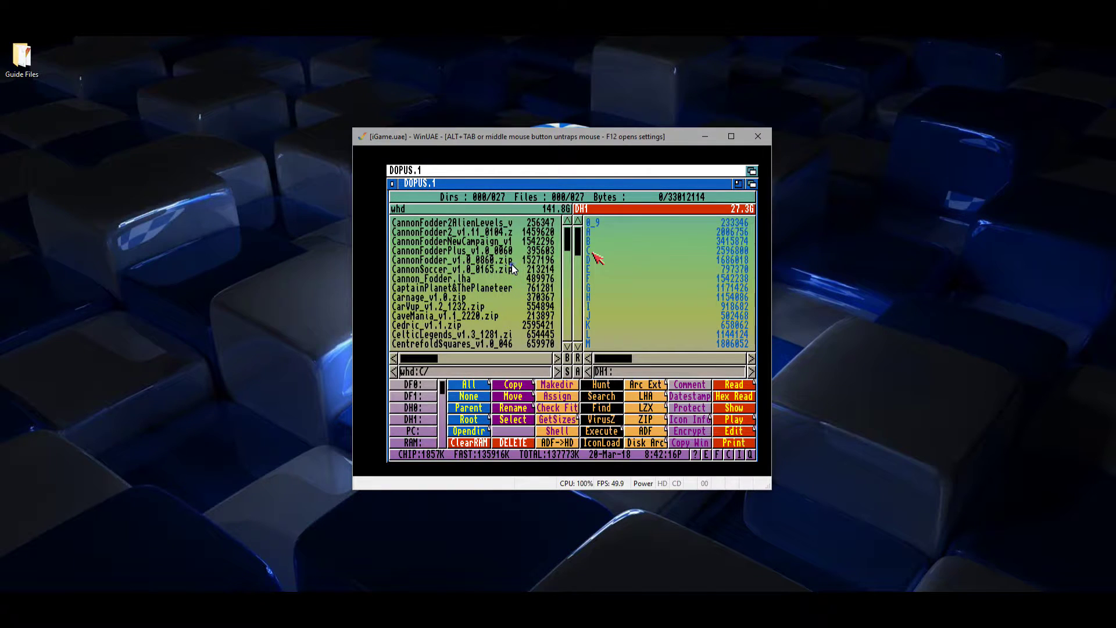
{"action": "double_click", "coordinate": [598, 252]}
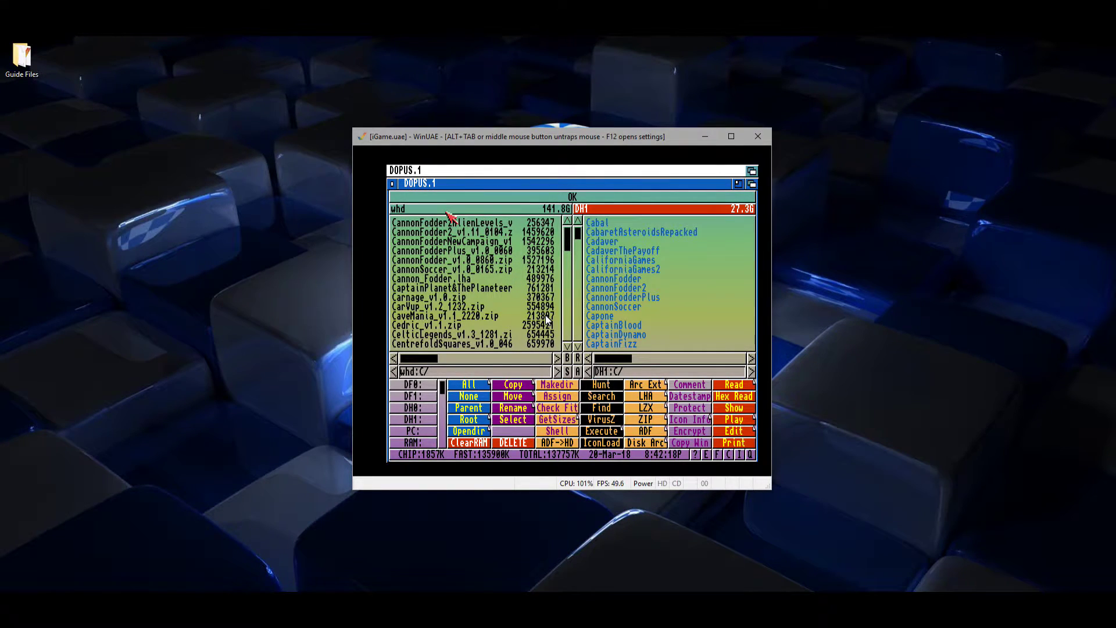
Extract all archives in whd:C to DH1:C and quit Directory Opus
{"action": "left_click", "coordinate": [460, 210]}
{"action": "left_click", "coordinate": [476, 387]}
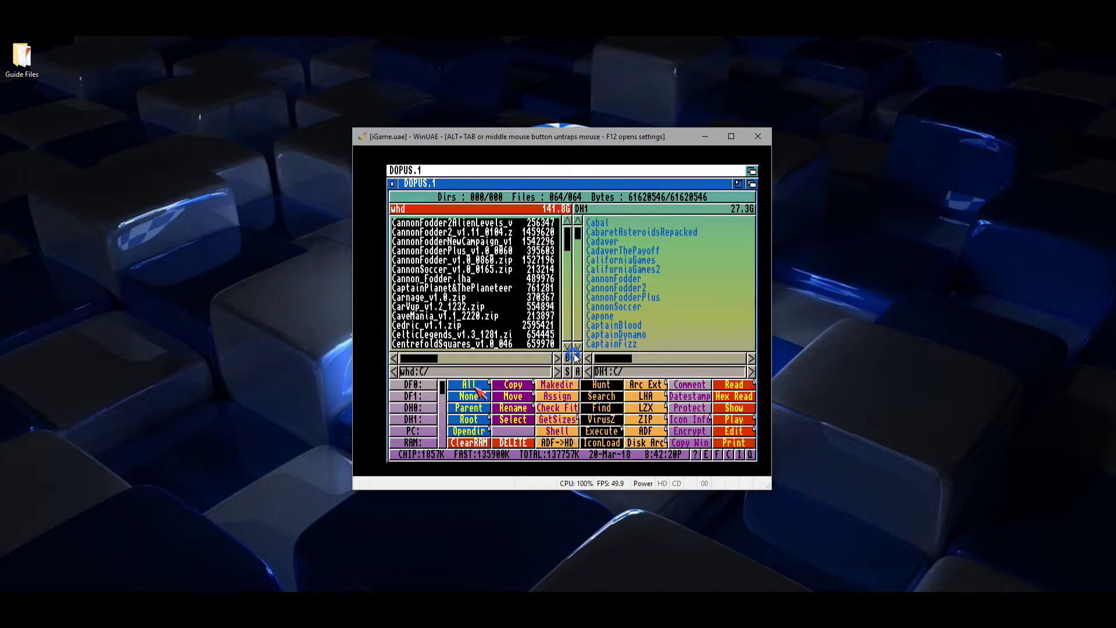
{"action": "left_click", "coordinate": [649, 387]}
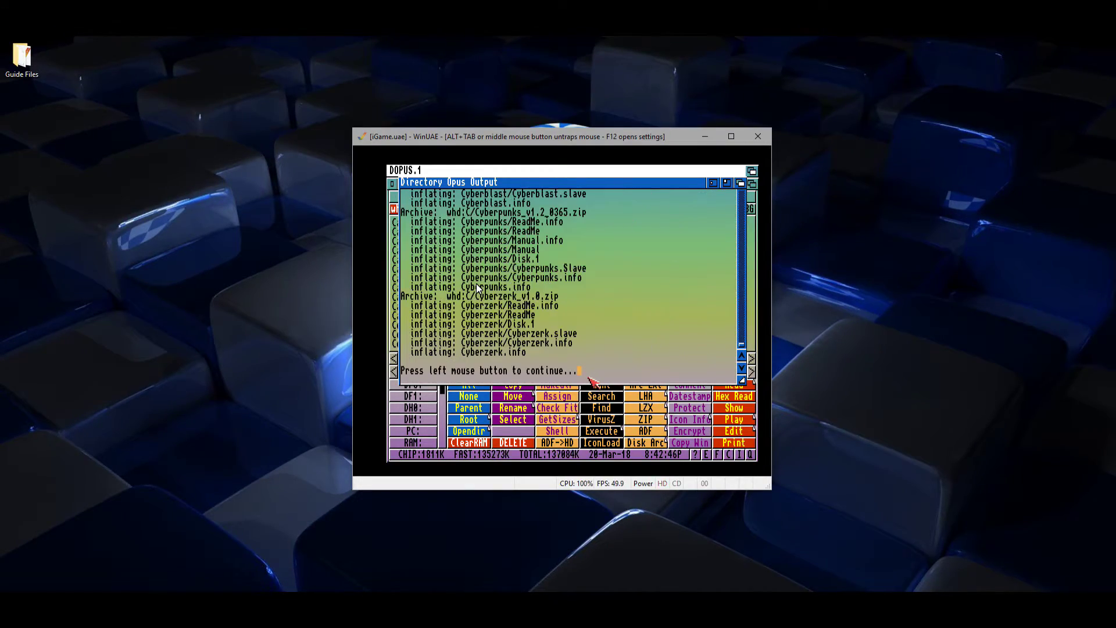
{"action": "left_click", "coordinate": [540, 300]}
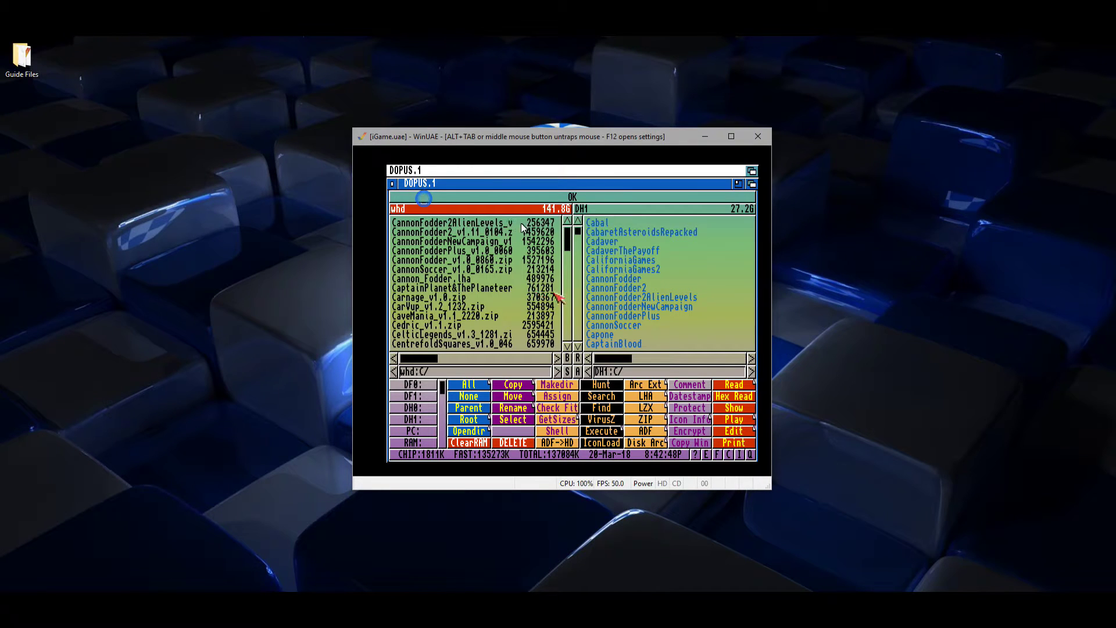
{"action": "left_click", "coordinate": [392, 184]}
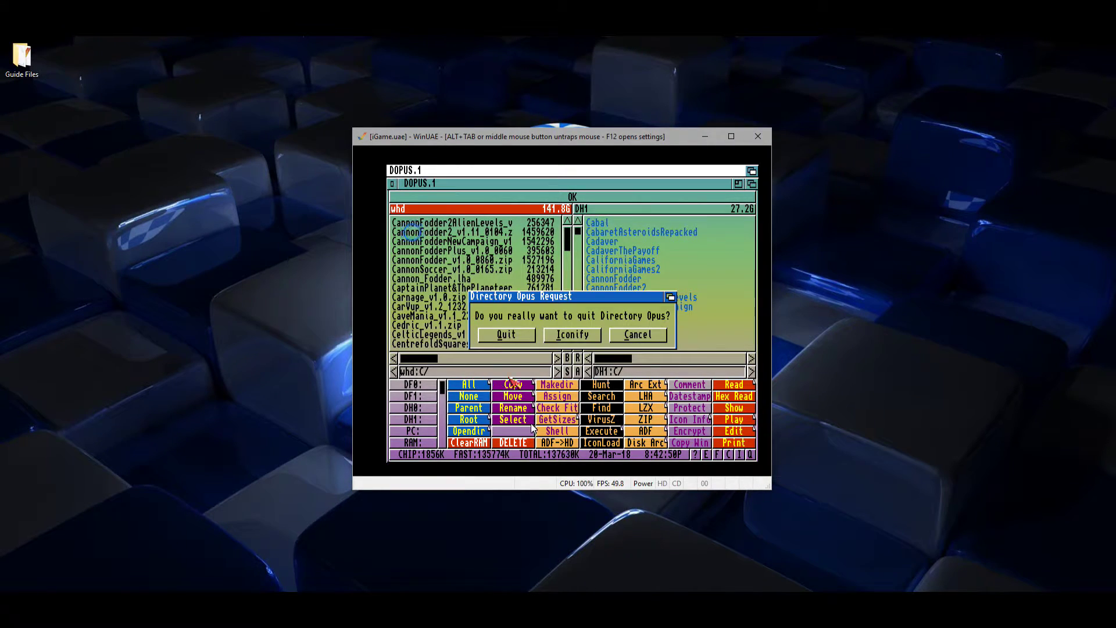
{"action": "left_click", "coordinate": [513, 337]}
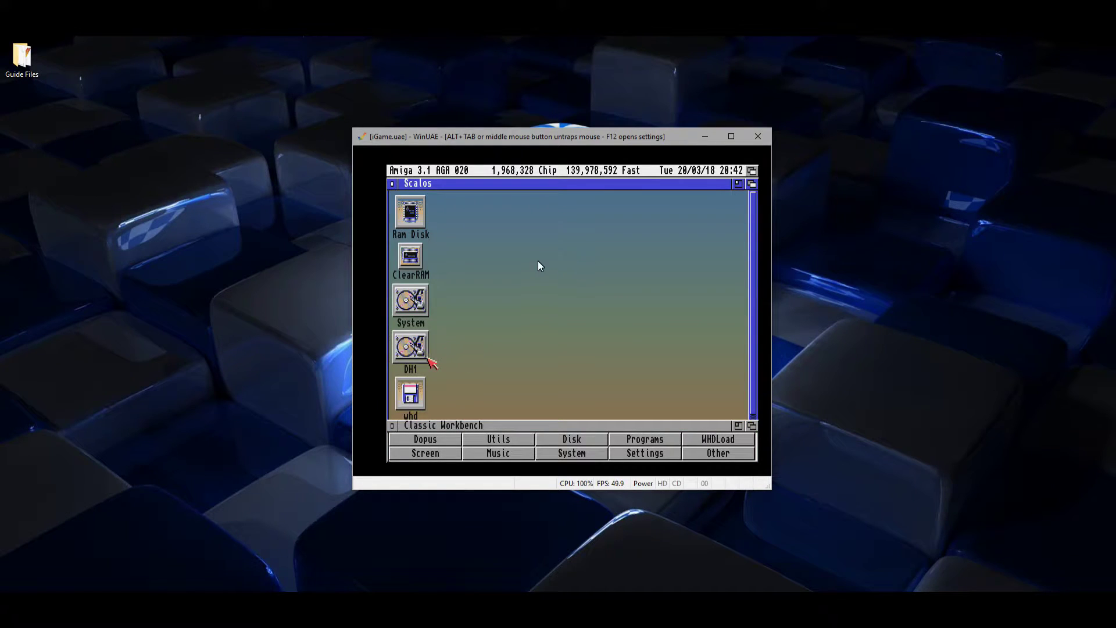
Test-run CannonFodder from DH1's C drawer, quit the game and close the open drawer windows
{"action": "left_click", "coordinate": [415, 353]}
{"action": "double_click", "coordinate": [414, 353]}
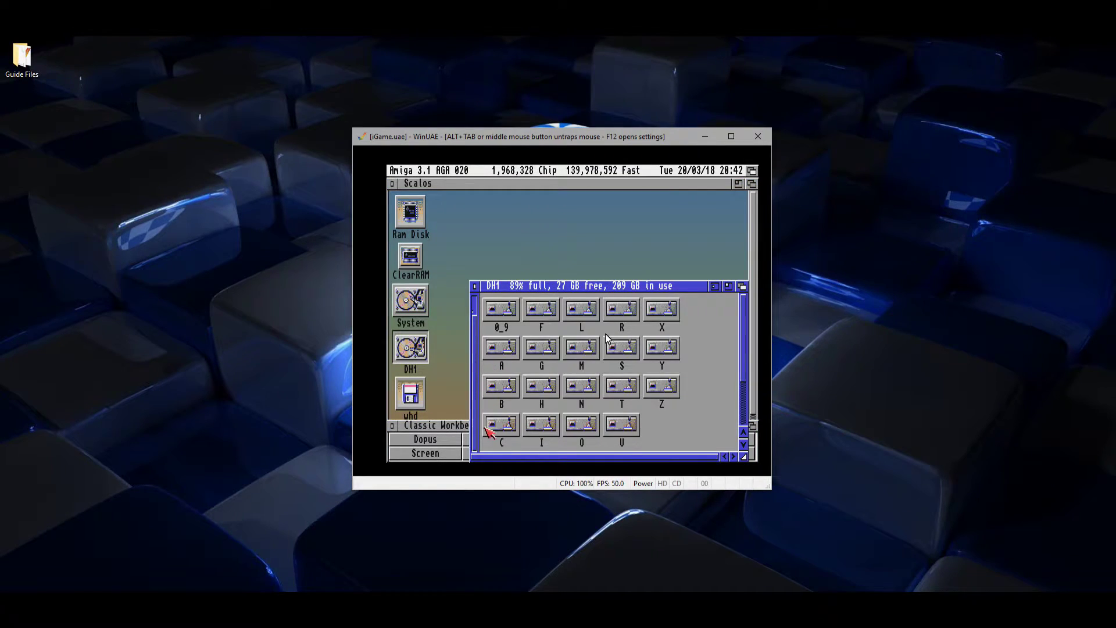
{"action": "double_click", "coordinate": [491, 428]}
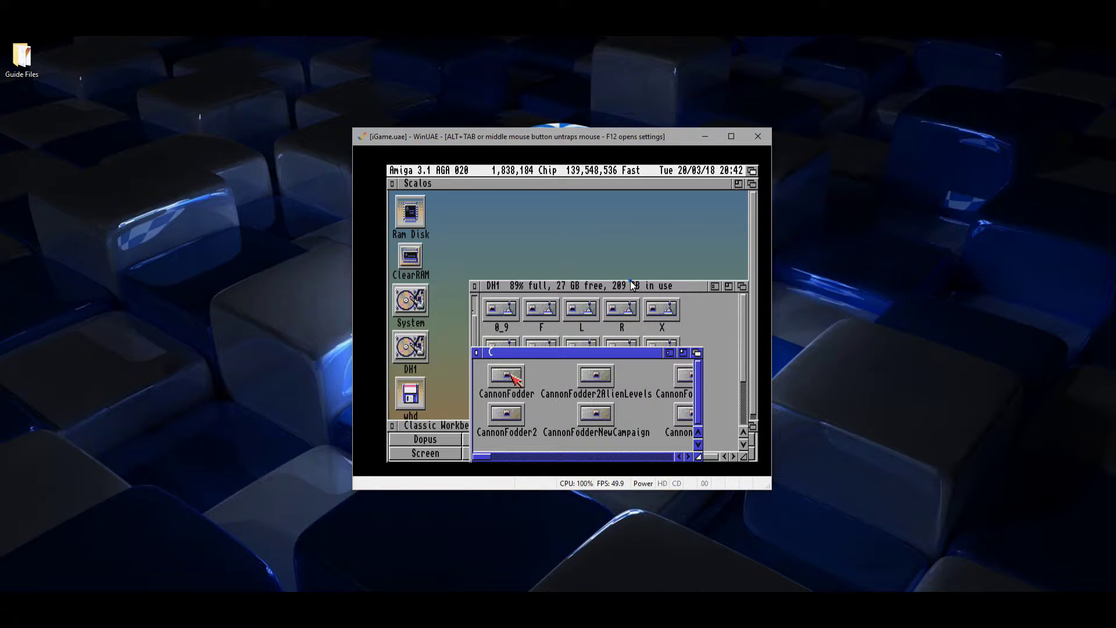
{"action": "double_click", "coordinate": [511, 381]}
{"action": "double_click", "coordinate": [504, 337]}
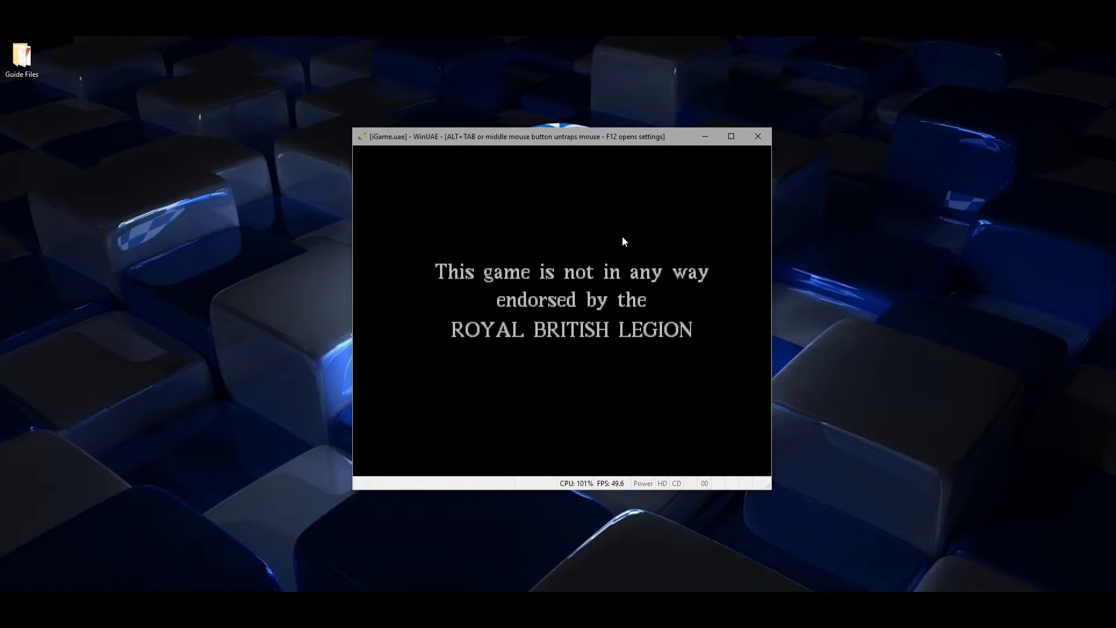
{"action": "key", "text": "F10"}
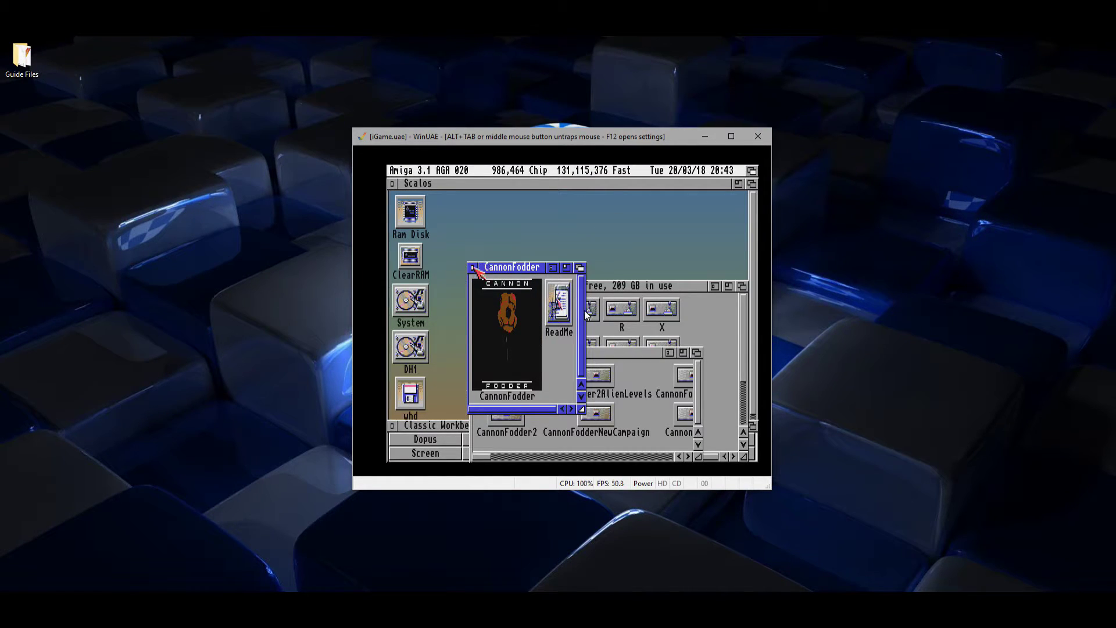
{"action": "left_click", "coordinate": [472, 267]}
{"action": "left_click", "coordinate": [474, 353]}
{"action": "left_click", "coordinate": [475, 286]}
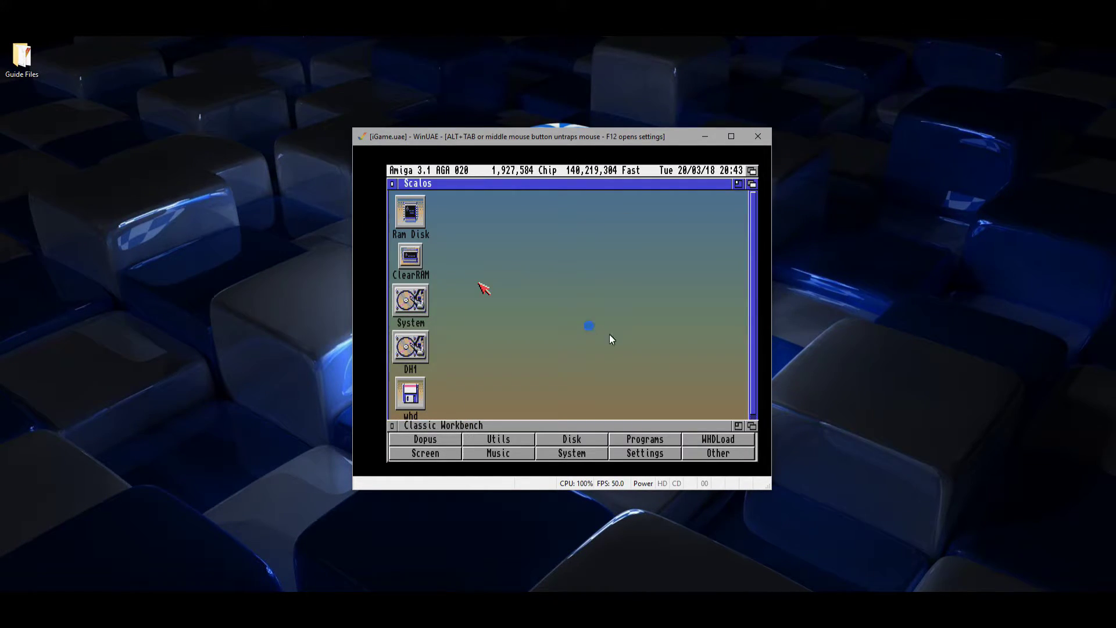
Open iGame from the WHDLoad launchers to check its game list, and close it again
{"action": "left_click", "coordinate": [708, 440]}
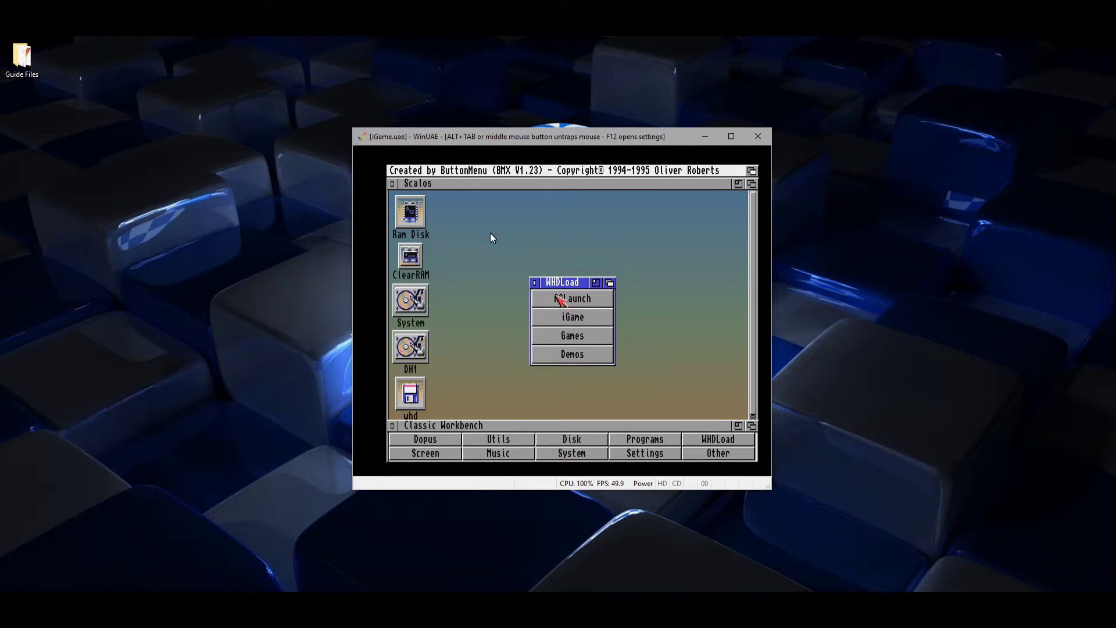
{"action": "left_click", "coordinate": [573, 316]}
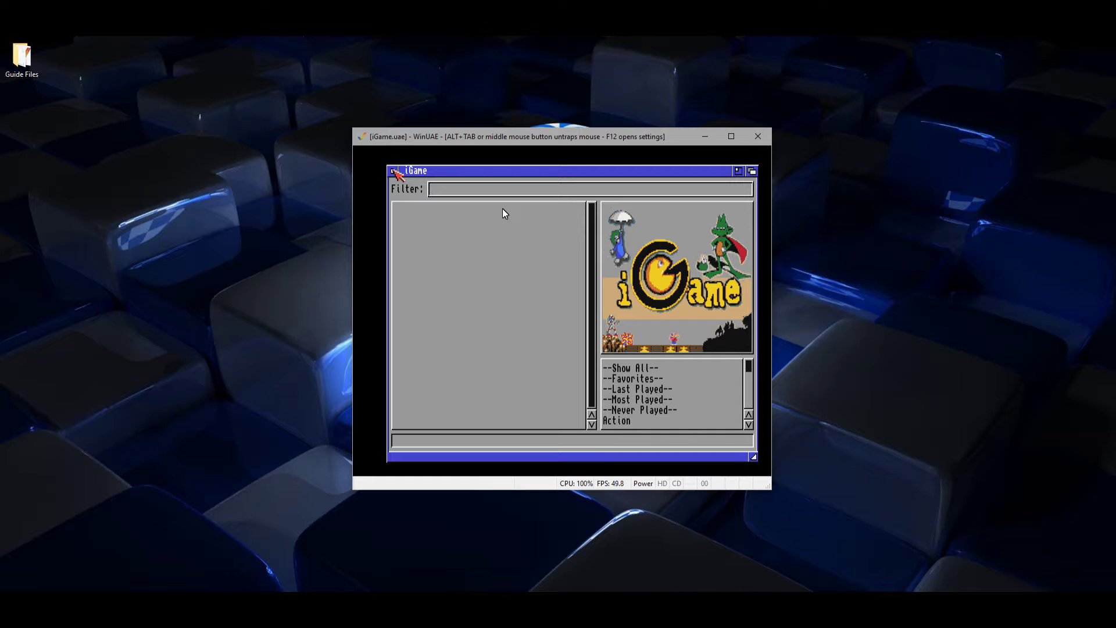
{"action": "left_click", "coordinate": [394, 171]}
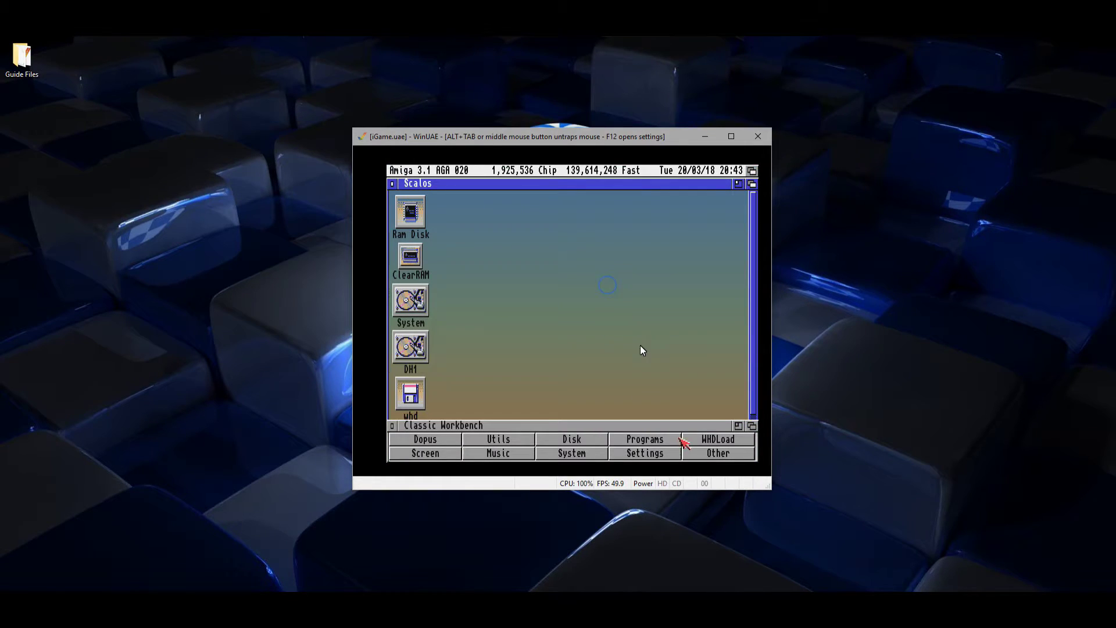
Open the Assign-Startup file from the startup settings and change the A-Games assign to DH1:
{"action": "left_click", "coordinate": [640, 454]}
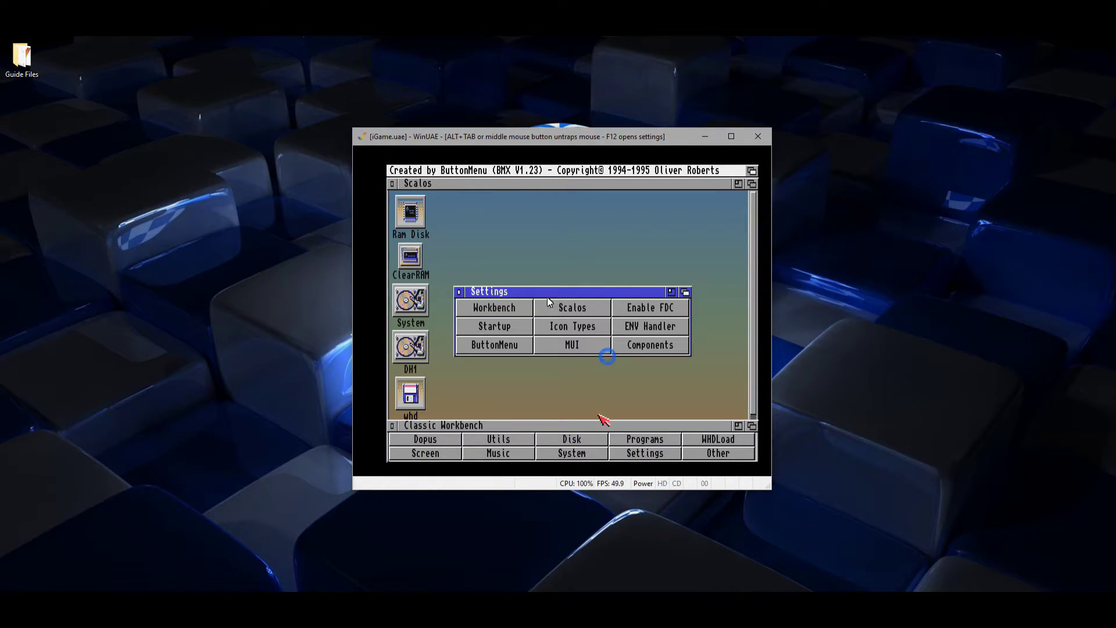
{"action": "left_click", "coordinate": [513, 330]}
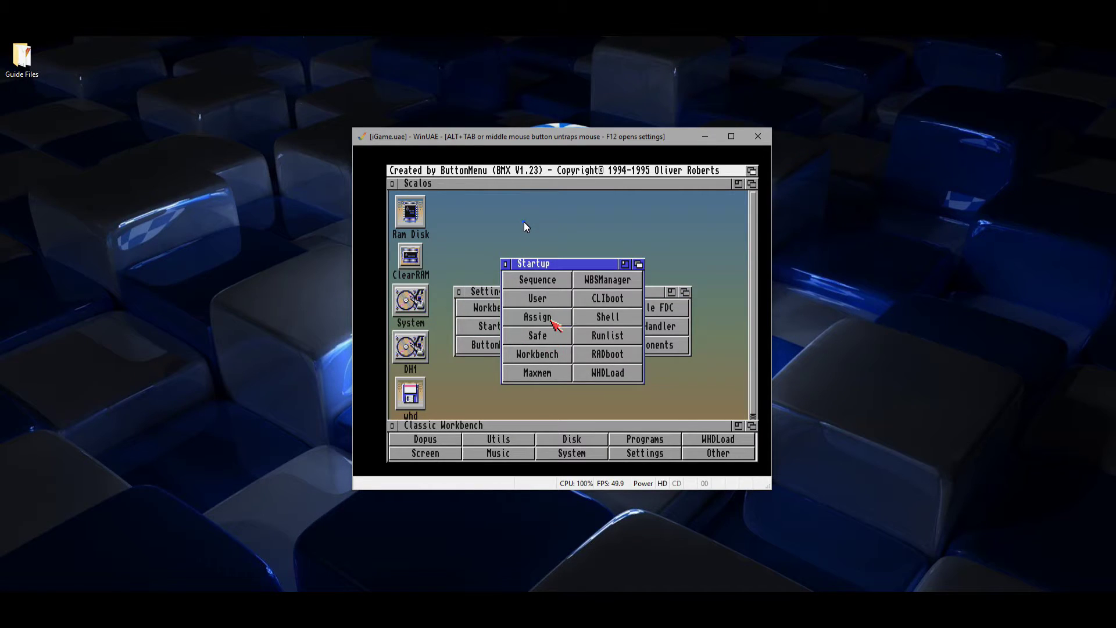
{"action": "left_click", "coordinate": [552, 322]}
{"action": "left_click", "coordinate": [535, 254]}
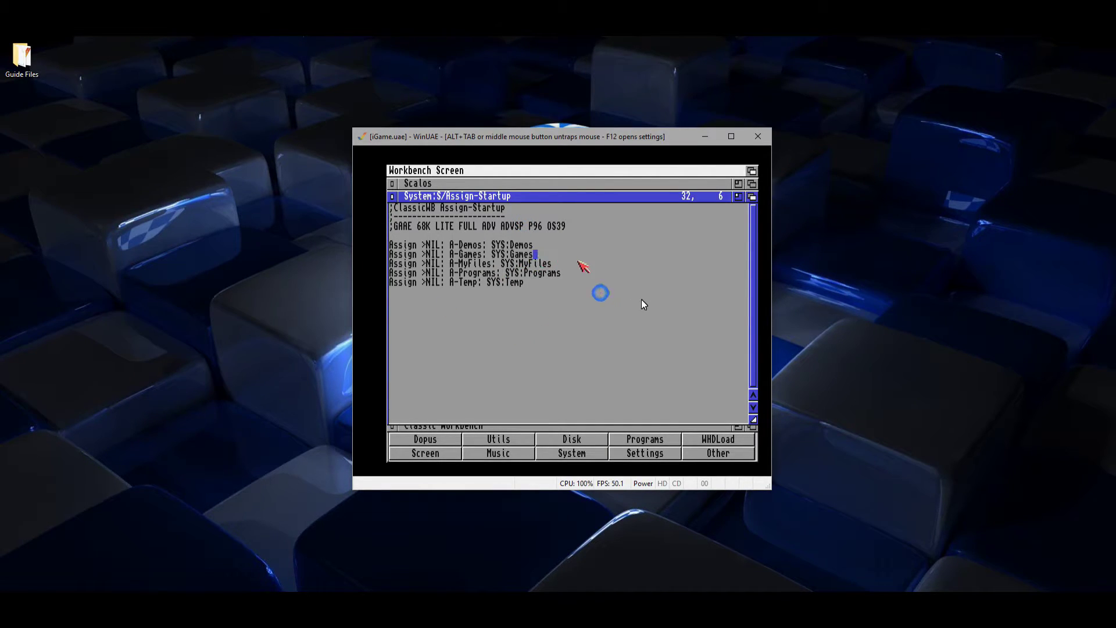
{"action": "key", "text": "BackSpace"}
{"action": "key", "text": "BackSpace"}
{"action": "key", "text": "BackSpace"}
{"action": "key", "text": "BackSpace"}
{"action": "key", "text": "BackSpace"}
{"action": "key", "text": "BackSpace"}
{"action": "key", "text": "BackSpace"}
{"action": "key", "text": "BackSpace"}
{"action": "key", "text": "BackSpace"}
{"action": "type", "text": "DH1:"}
Save the Assign-Startup file and close the editor along with the Startup and Settings windows
{"action": "right_click", "coordinate": [430, 267]}
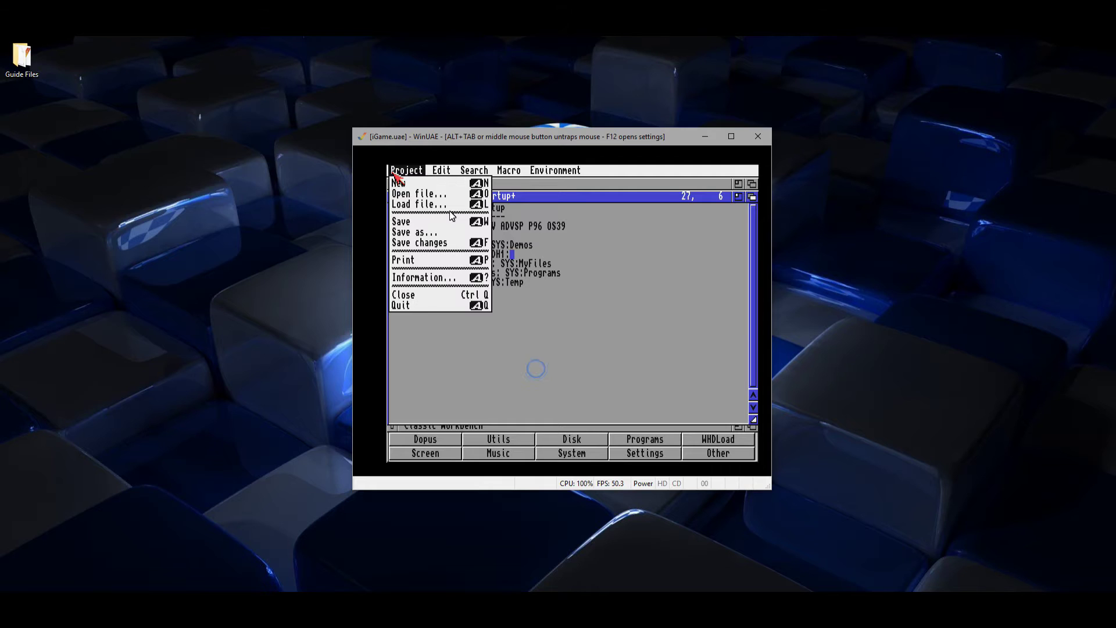
{"action": "right_click", "coordinate": [407, 221]}
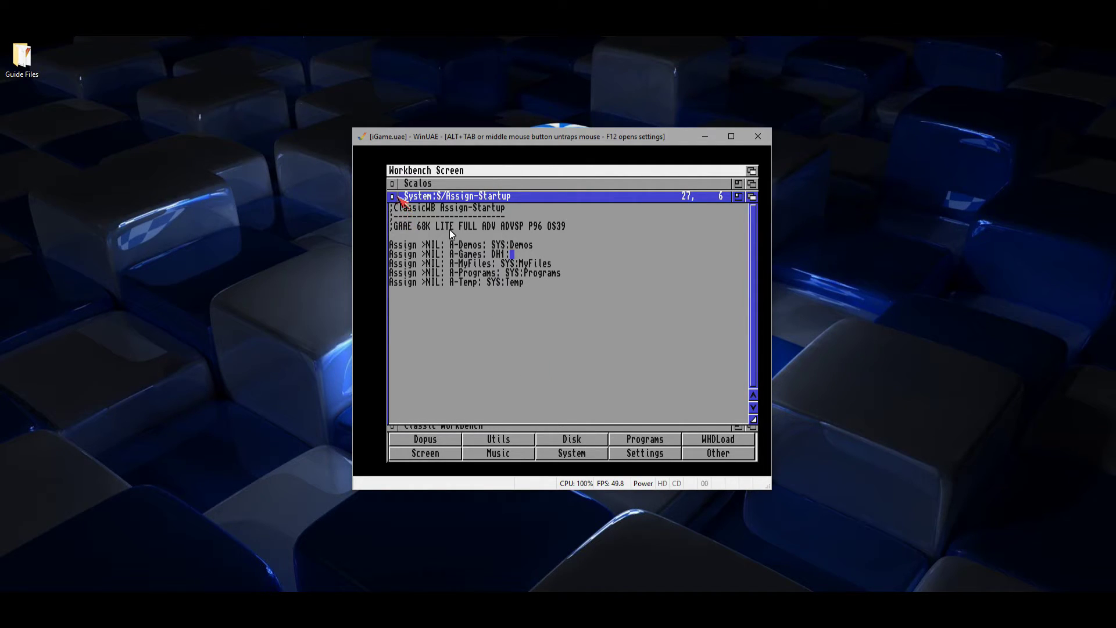
{"action": "left_click", "coordinate": [391, 196]}
{"action": "left_click", "coordinate": [557, 228]}
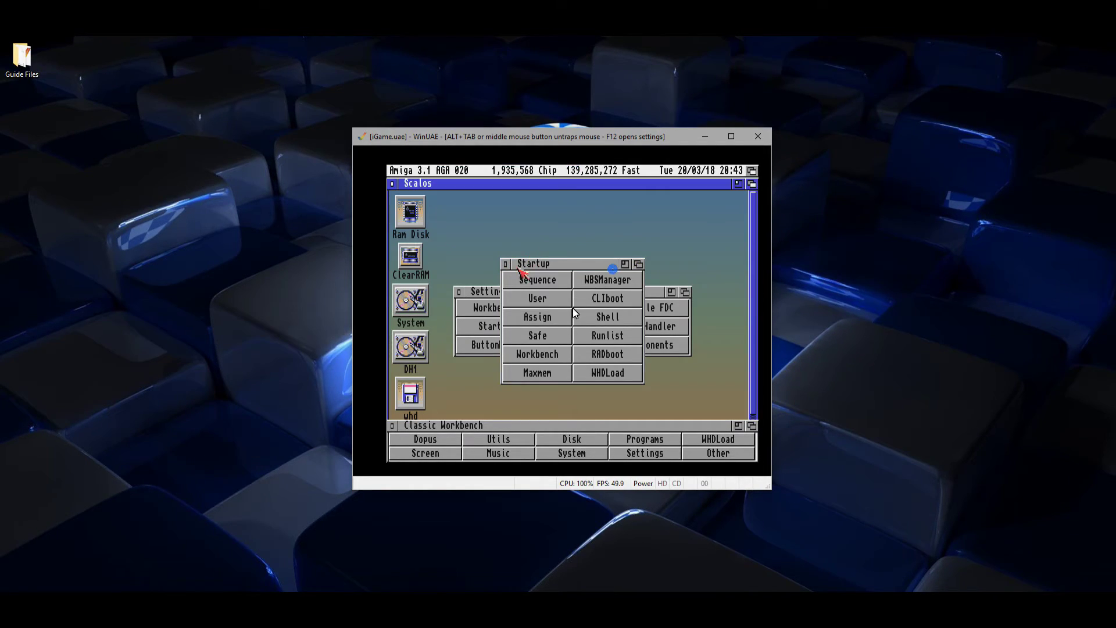
{"action": "left_click", "coordinate": [505, 263]}
{"action": "left_click", "coordinate": [458, 291]}
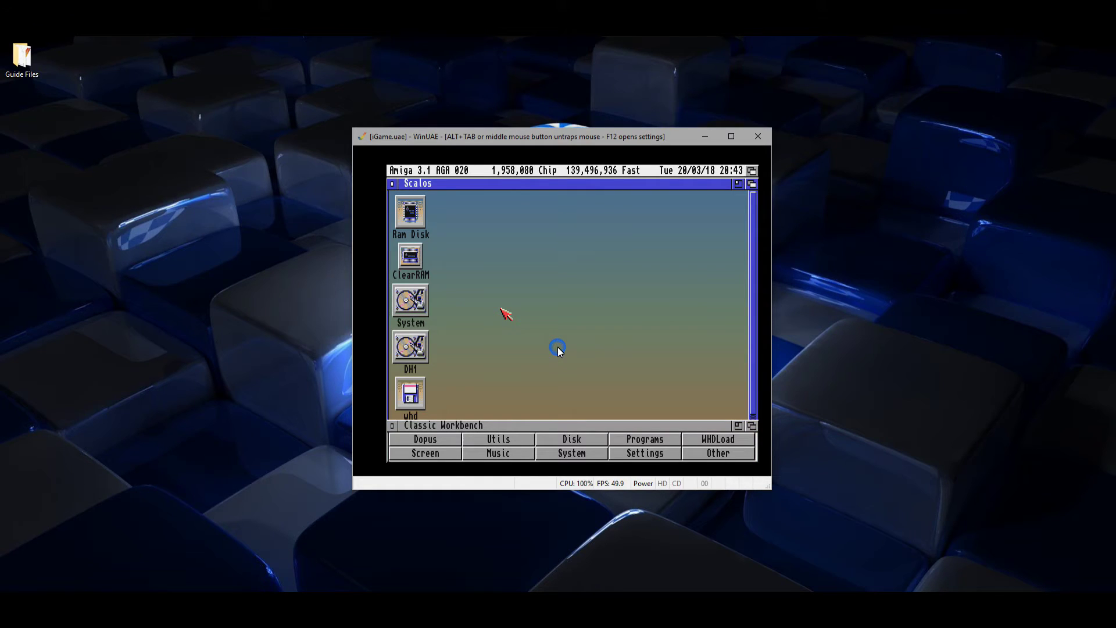
Reset the emulated Amiga and launch iGame from the WHDLoad launchers
{"action": "key", "text": "F12"}
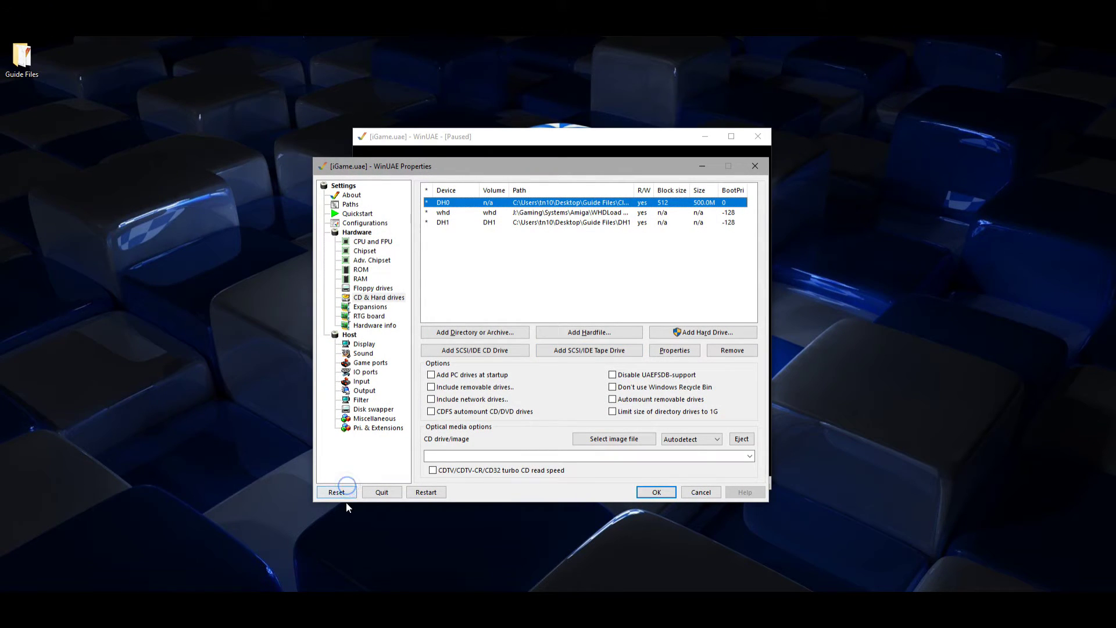
{"action": "left_click", "coordinate": [348, 491]}
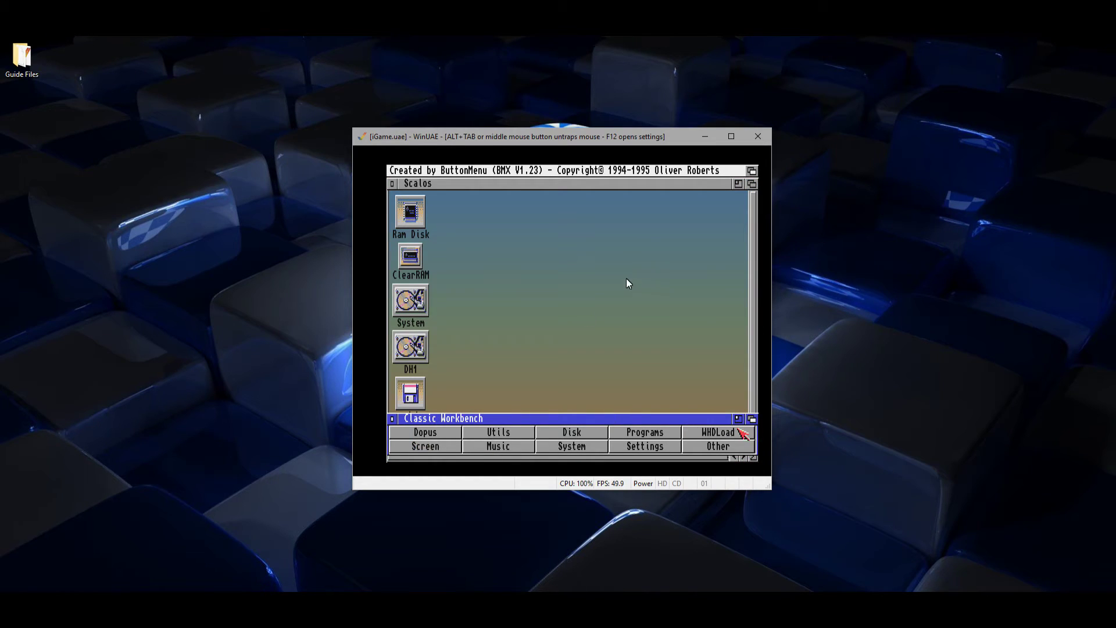
{"action": "left_click", "coordinate": [723, 433]}
{"action": "left_click", "coordinate": [563, 299]}
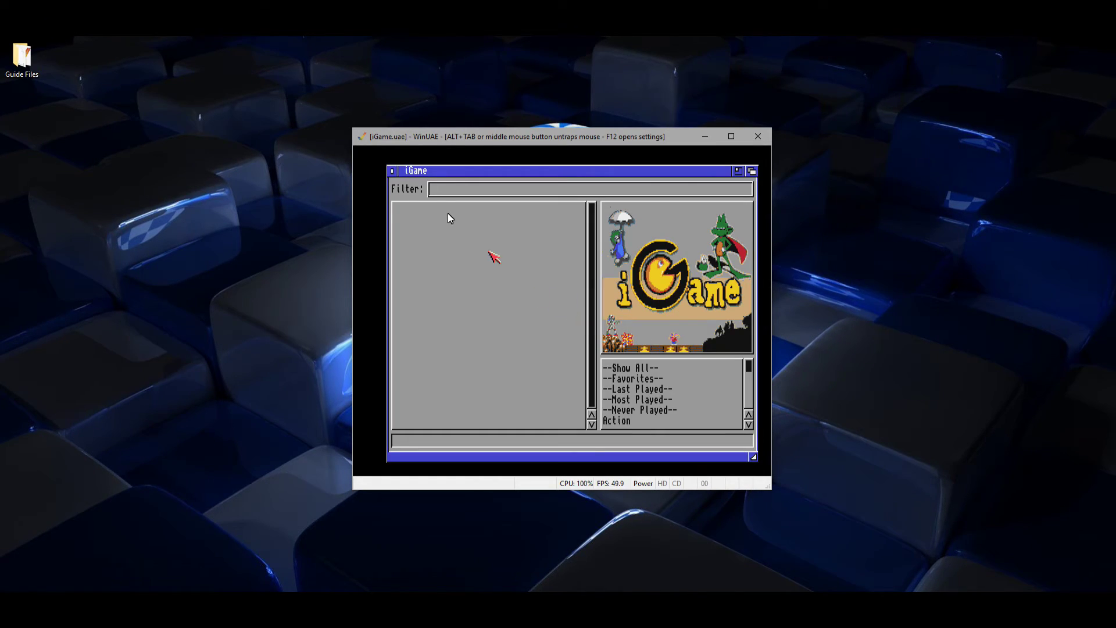
Scan the repositories in iGame and launch the Cannon Fodder Alt entry
{"action": "right_click", "coordinate": [442, 195]}
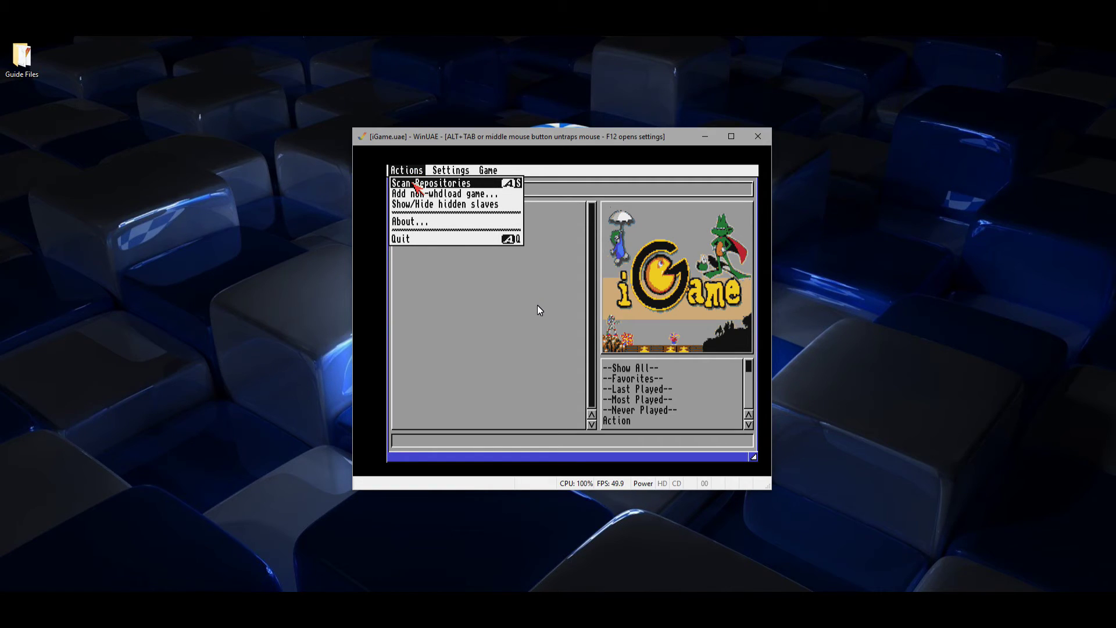
{"action": "right_click", "coordinate": [414, 184]}
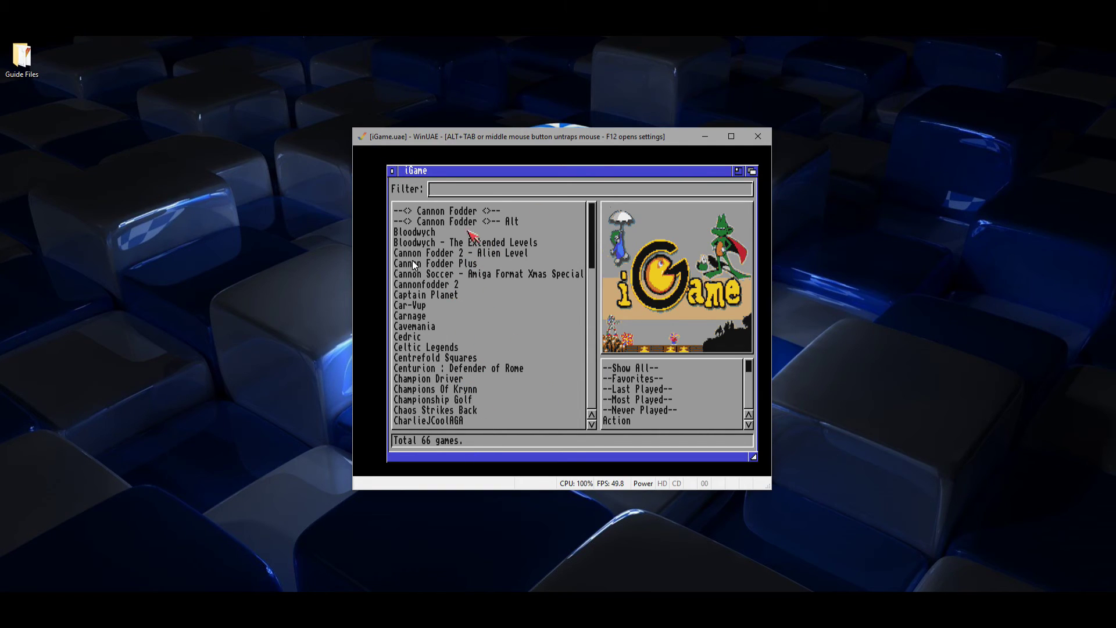
{"action": "left_click", "coordinate": [473, 222]}
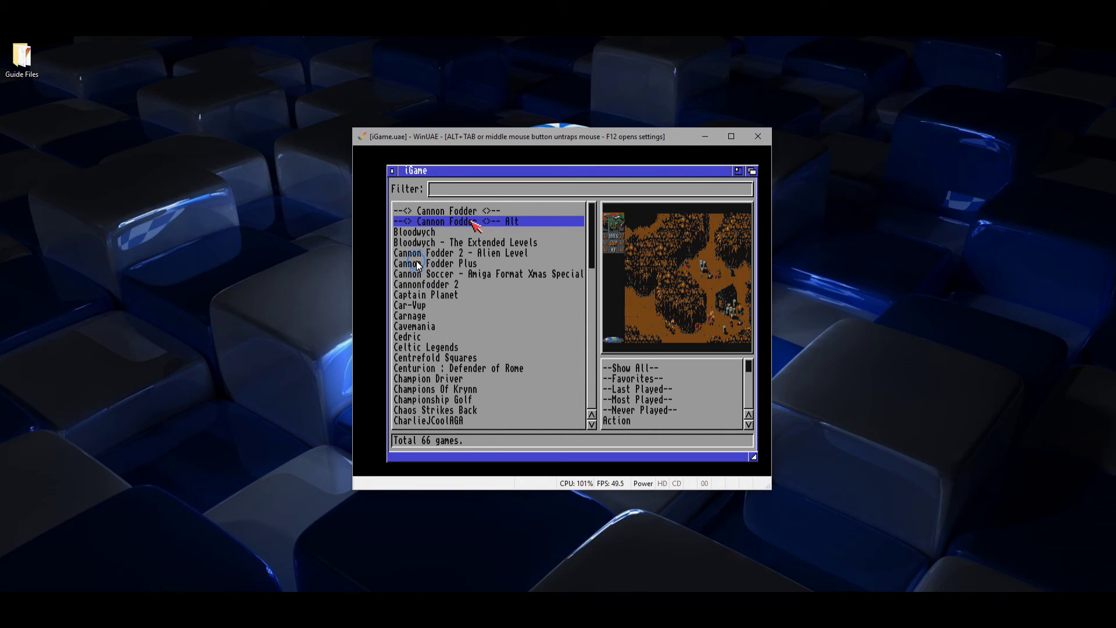
{"action": "double_click", "coordinate": [473, 221]}
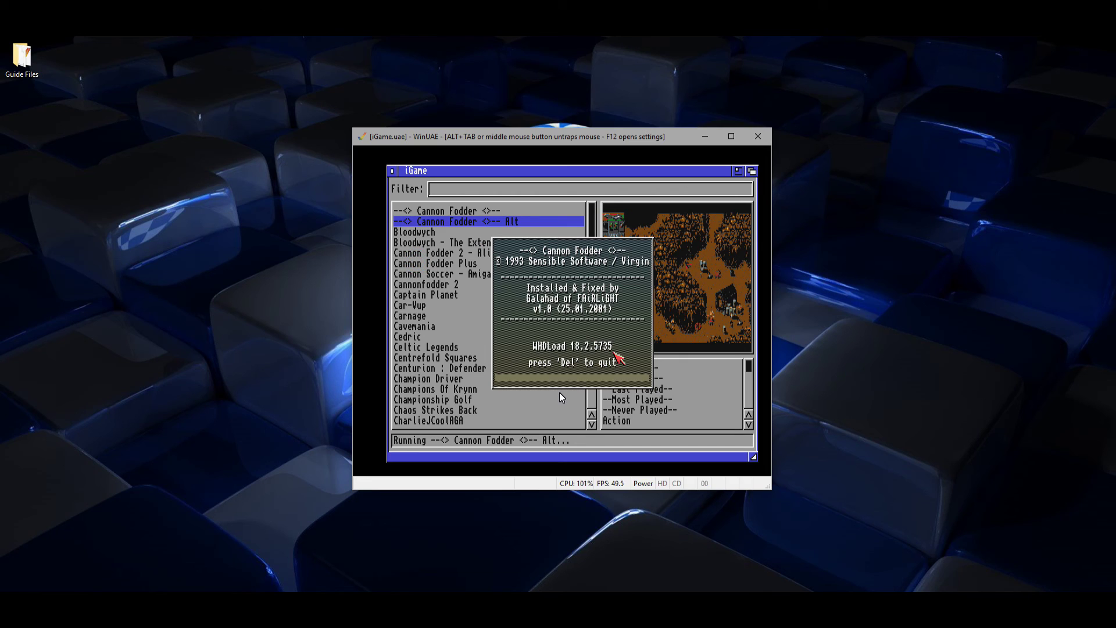